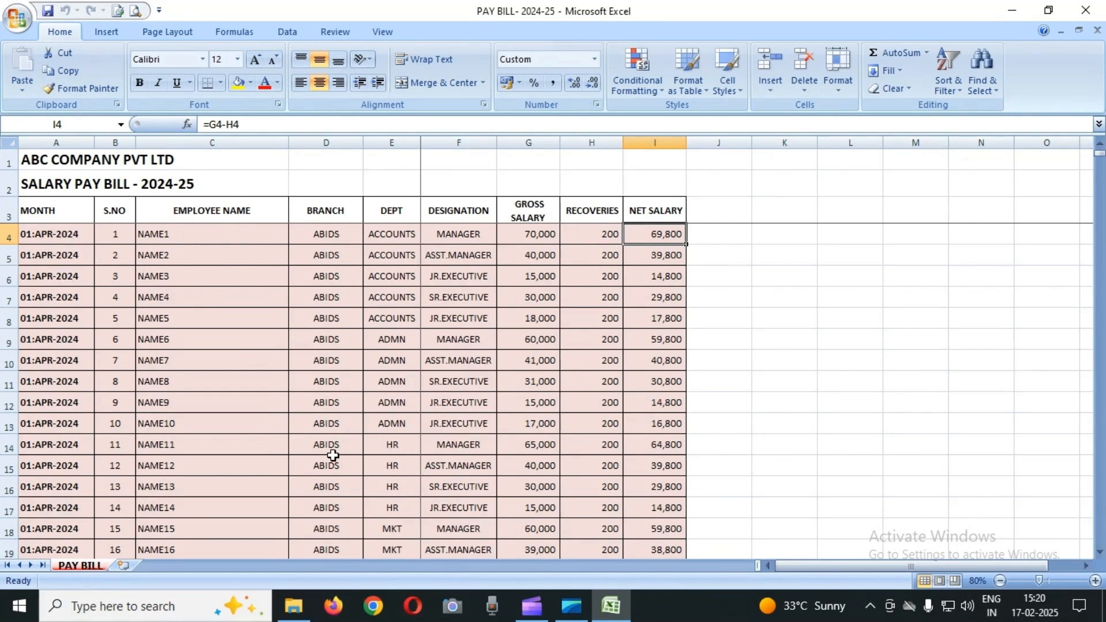
Step: Examine the April 2024 rows of the pay bill, checking where the ABIDS, KOTI and AMEERPET branch records begin and end
scroll(328, 242, "down", 3)
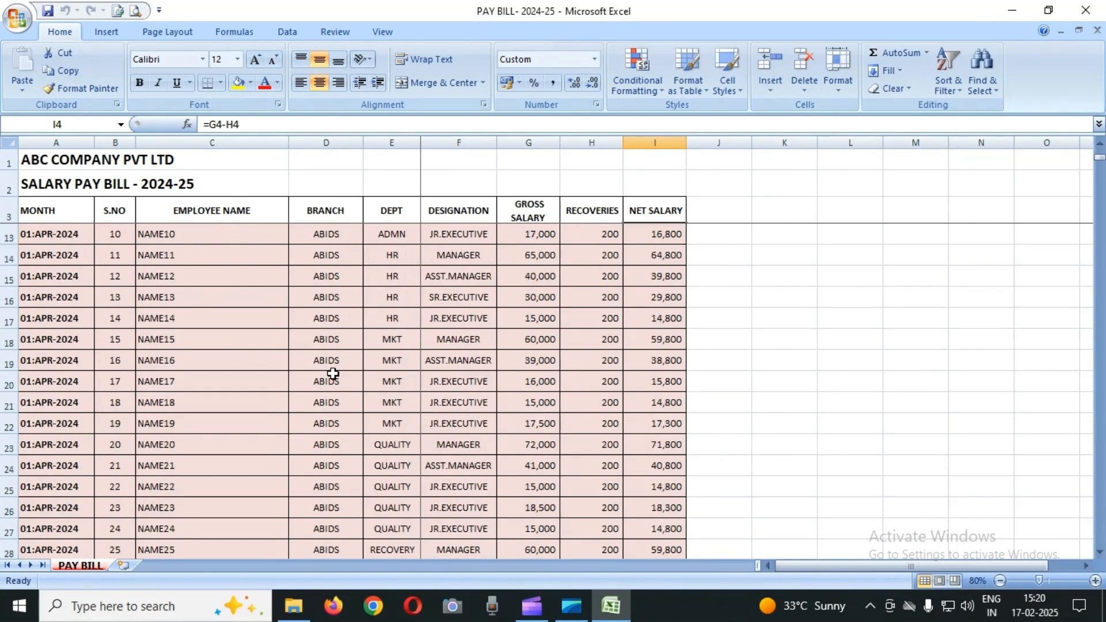
scroll(333, 369, "up", 3)
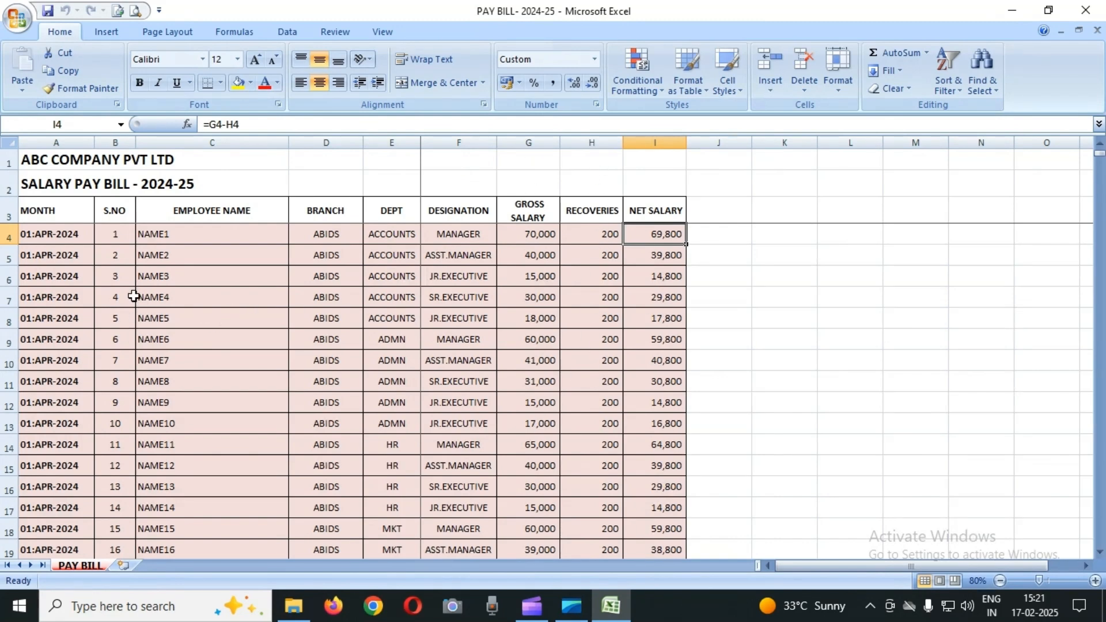
left_click(331, 234)
scroll(345, 399, "down", 8)
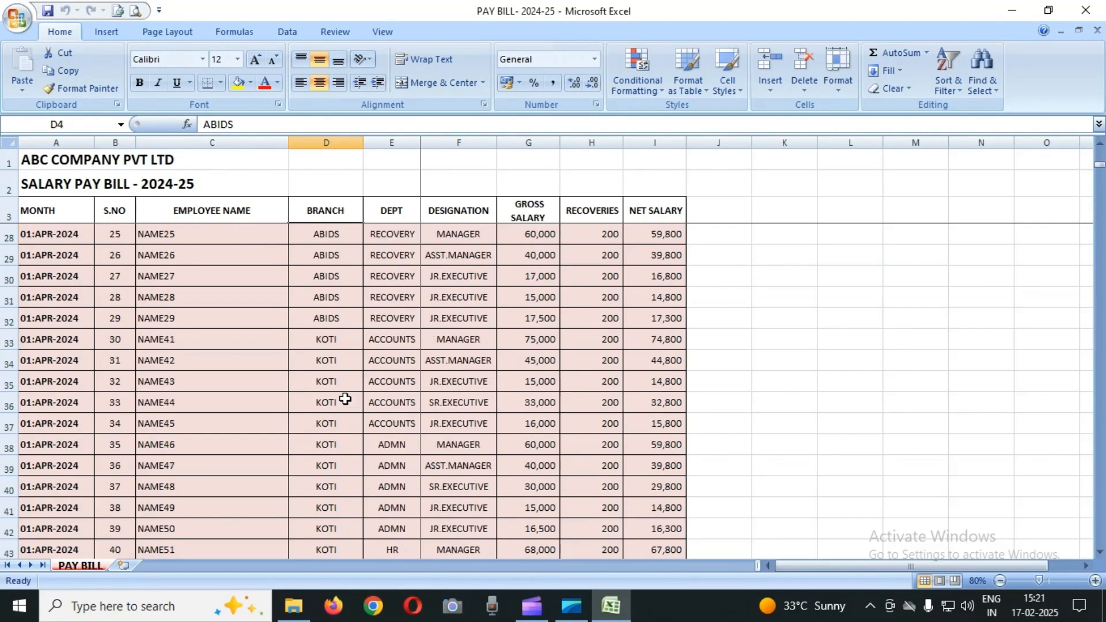
scroll(345, 399, "down", 1)
left_click(331, 297)
scroll(375, 308, "down", 3)
scroll(380, 315, "down", 4)
left_click(346, 448)
scroll(368, 446, "down", 9)
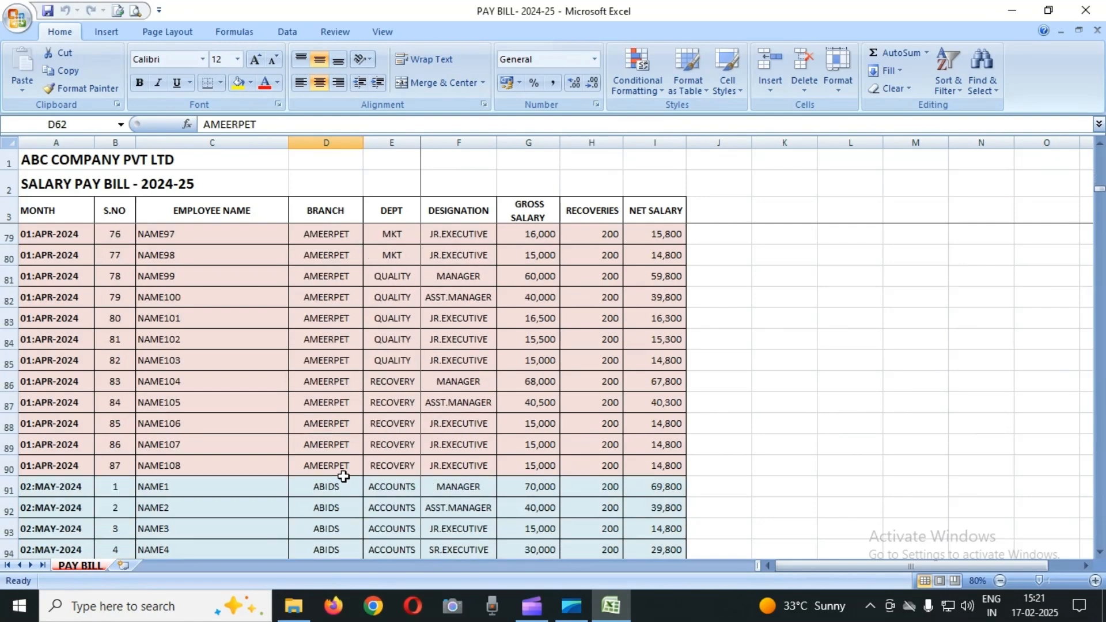
scroll(371, 425, "up", 20)
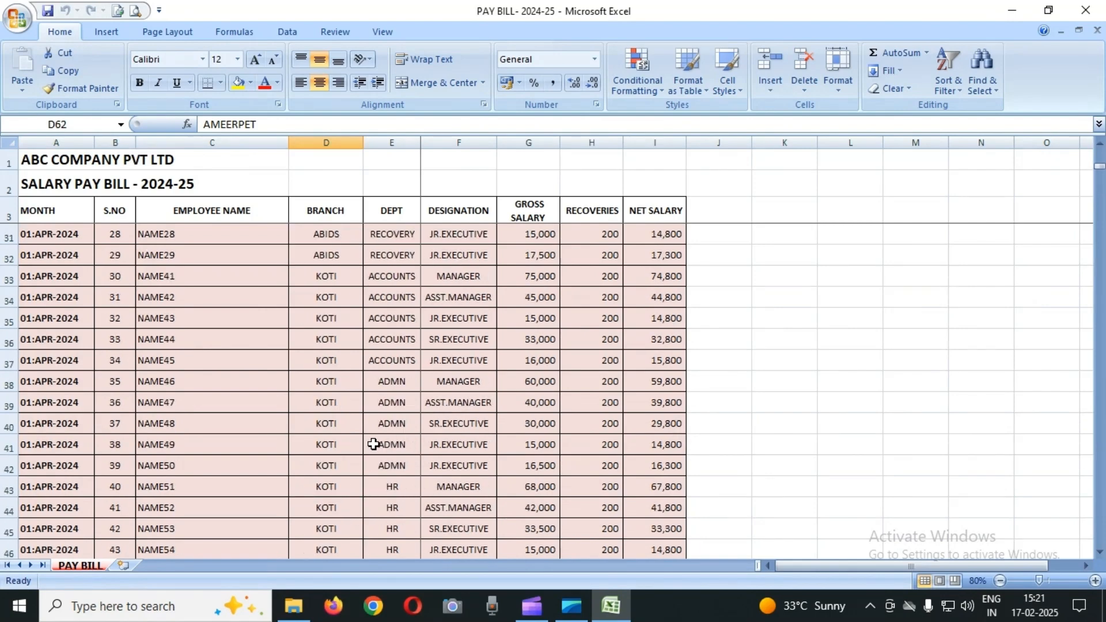
scroll(374, 443, "down", 20)
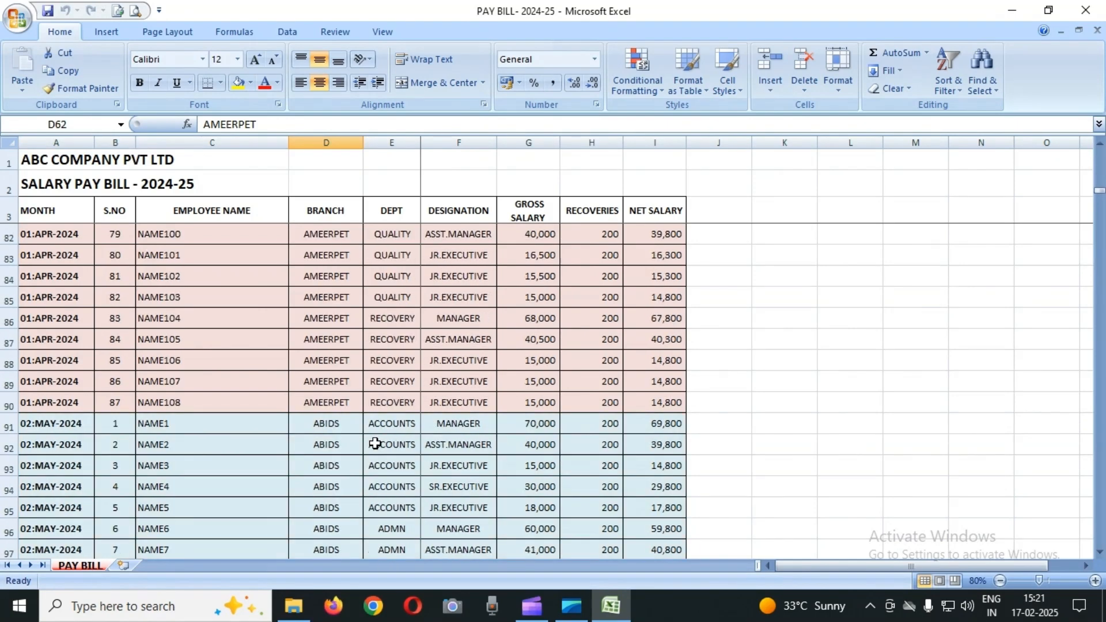
Step: Examine where the April, May and June 2024 records begin and end, and inspect the gross salary formula in the TOTAL row
left_click(57, 336)
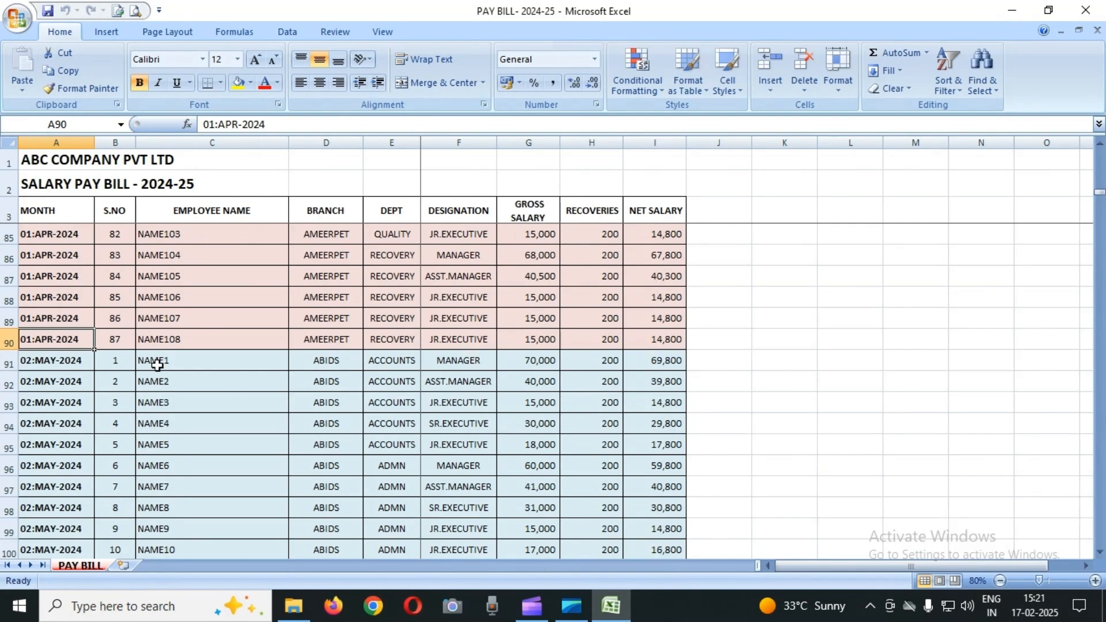
left_click(43, 357)
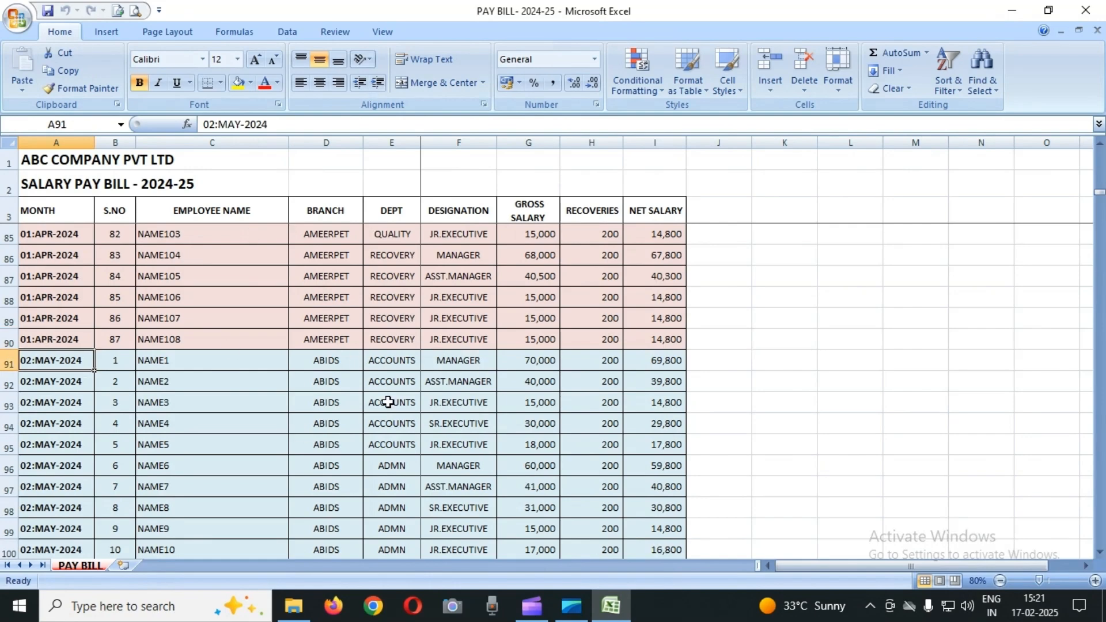
scroll(388, 402, "down", 20)
scroll(388, 382, "down", 7)
left_click(70, 489)
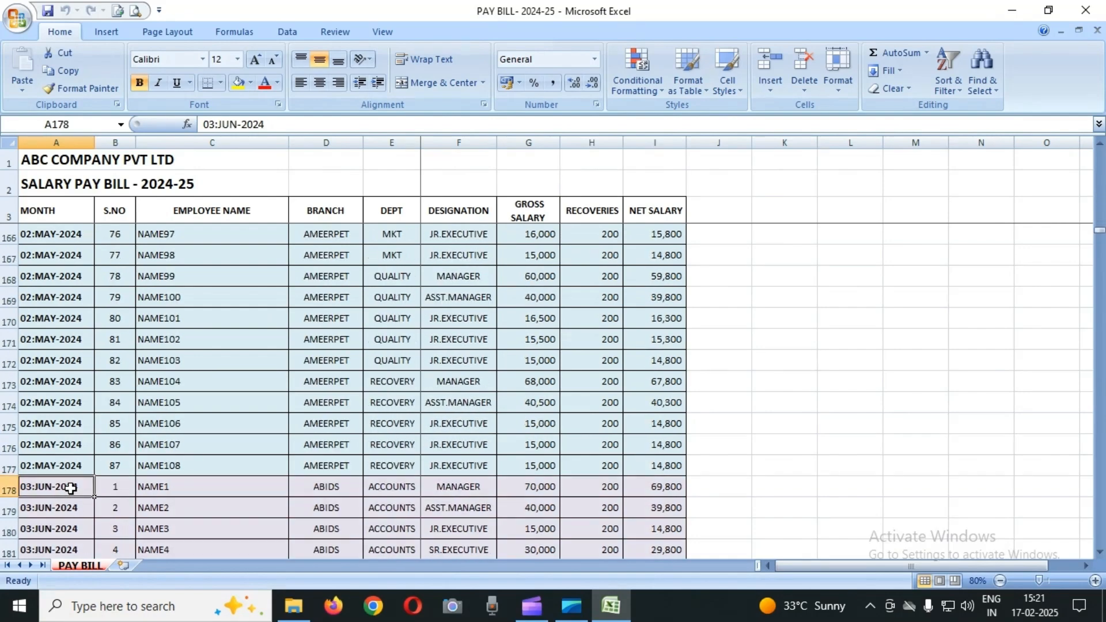
scroll(345, 420, "down", 8)
scroll(545, 439, "down", 17)
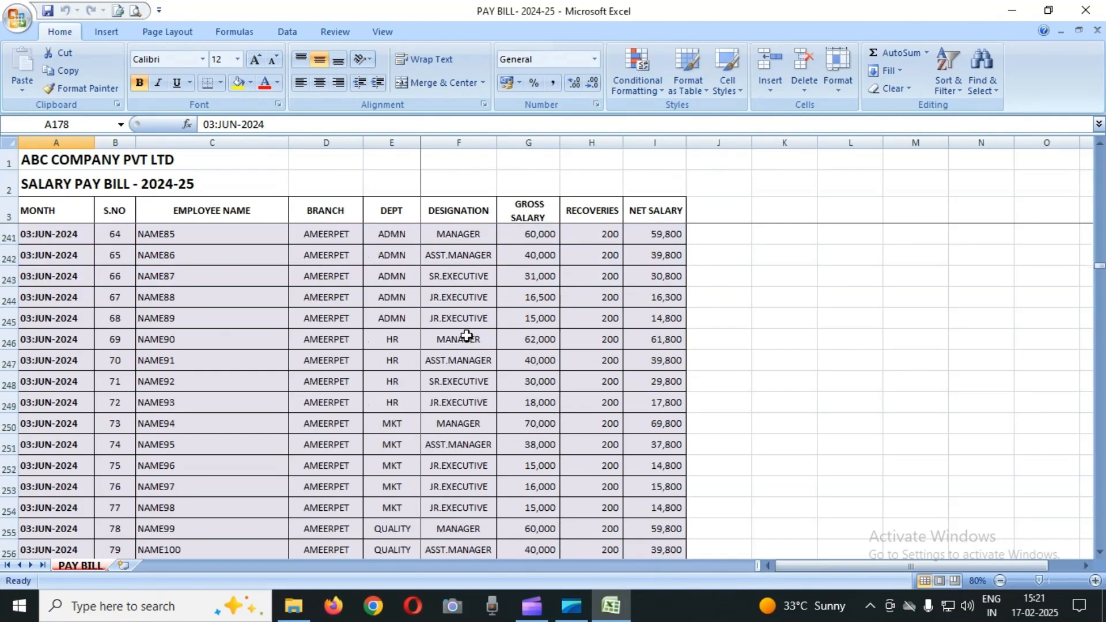
scroll(467, 335, "down", 6)
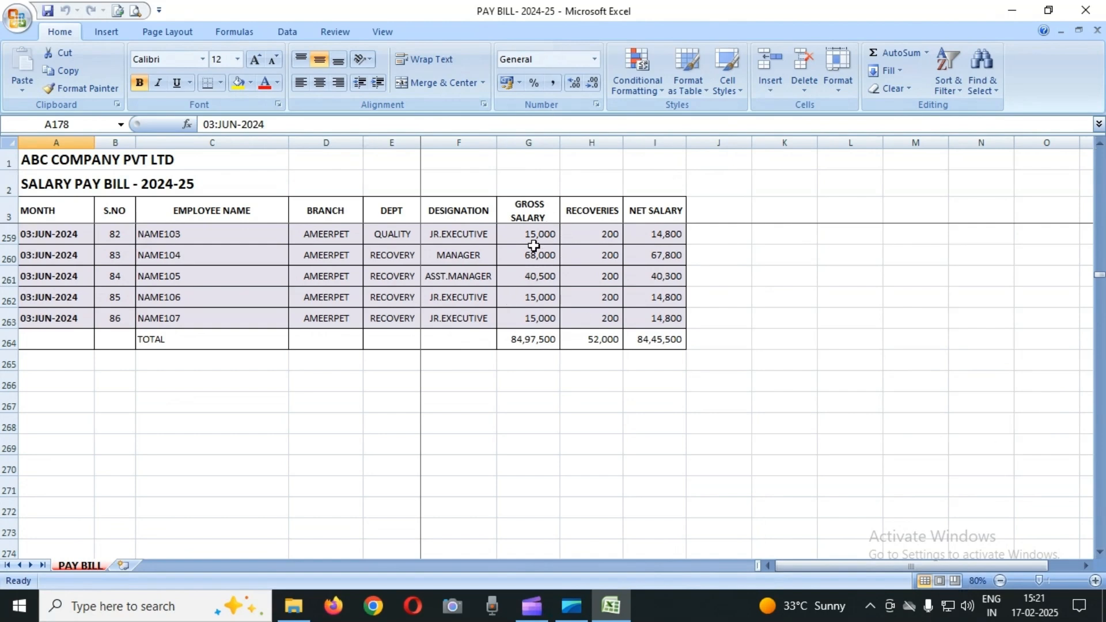
left_click(537, 338)
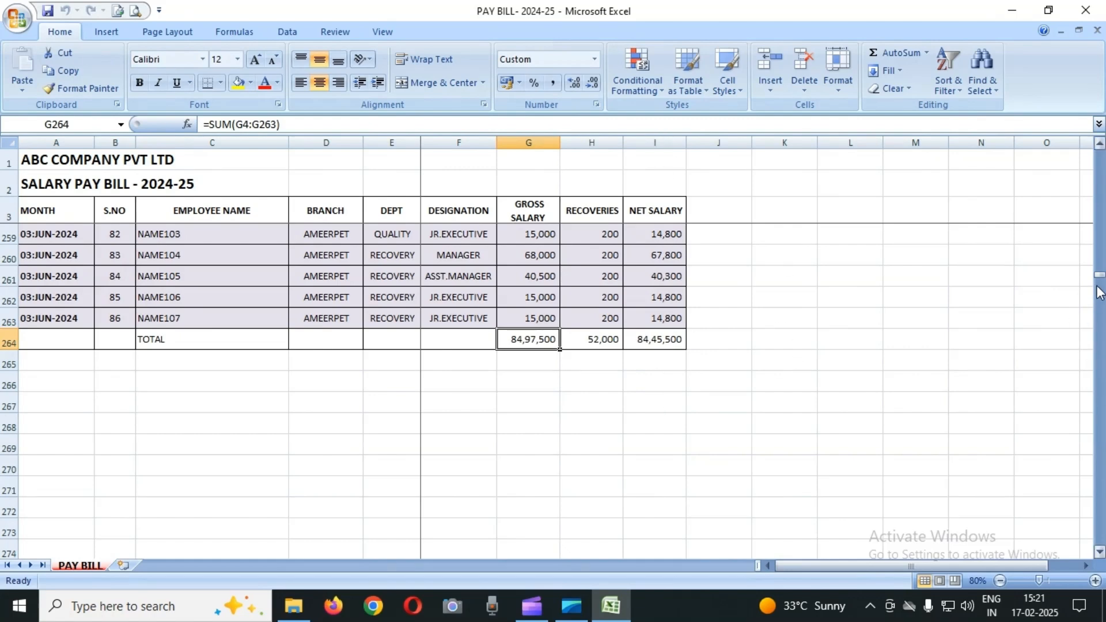
Step: Select the pay bill data A3:I263, from the MONTH header to the last June employee row, leaving out the TOTAL row
left_click_drag(1099, 281, 1099, 151)
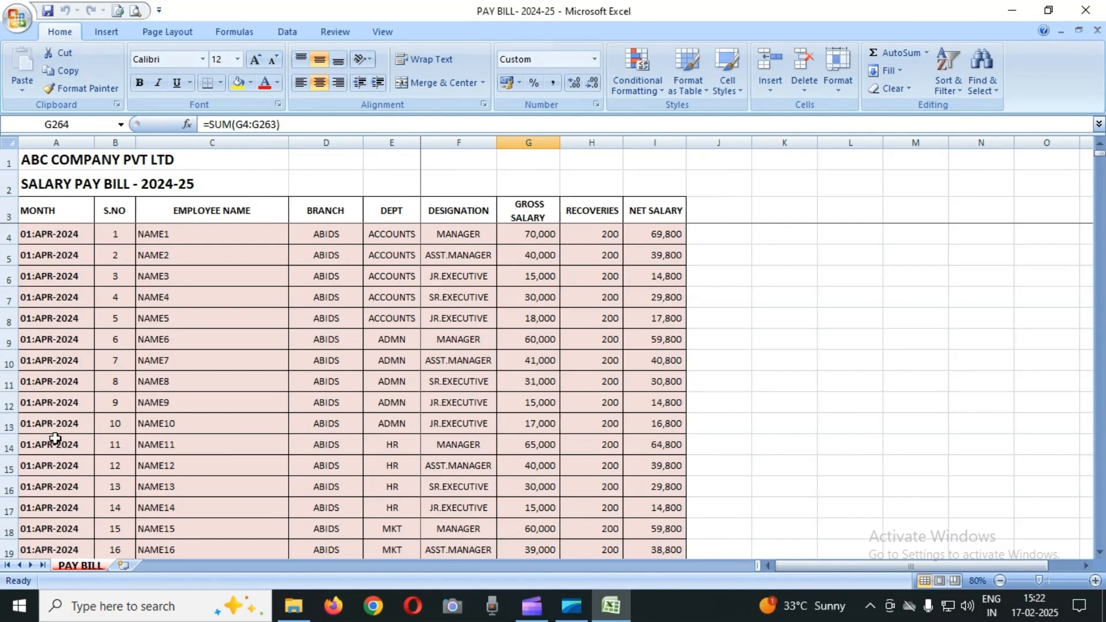
left_click(59, 206)
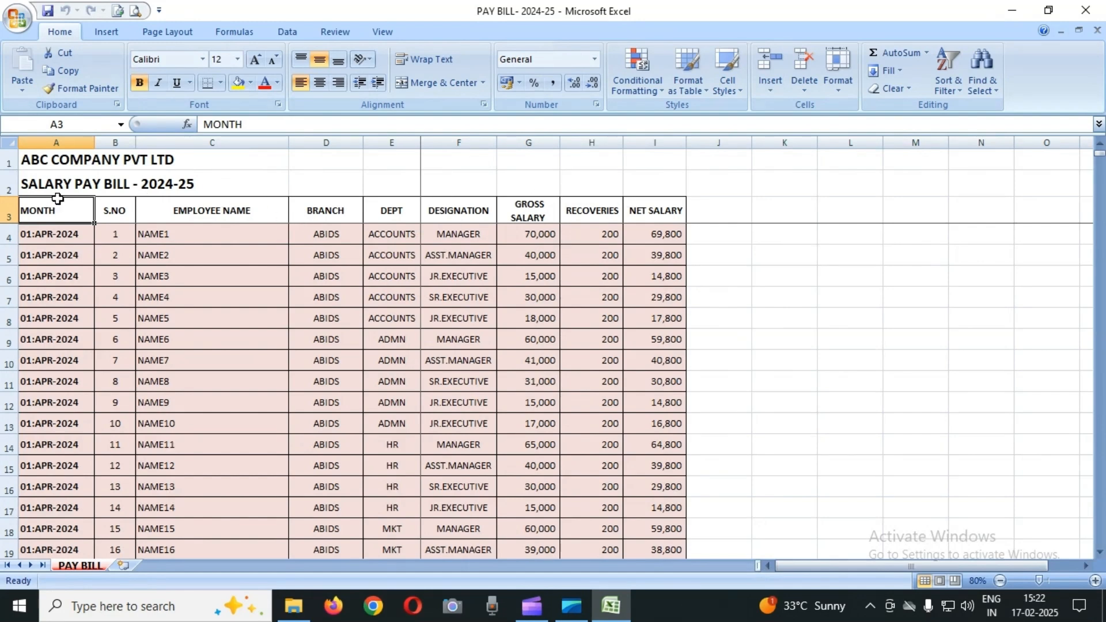
key("shift+Right")
key("shift+Right")
key("shift+Right")
key("shift+Right")
key("shift+Right")
key("shift+Right")
key("shift+Right")
key("shift+Right")
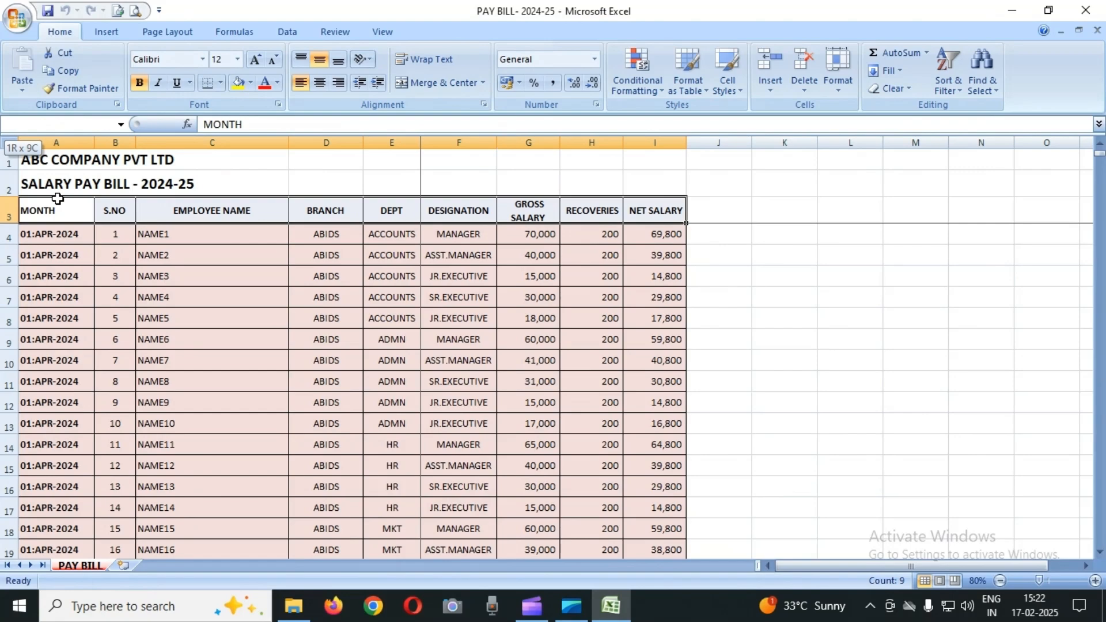
key("shift+Page_Down")
key("shift+Page_Down")
key("shift+Page_Down")
key("shift+Page_Down")
key("shift+Page_Down")
key("shift+Page_Down")
key("shift+Page_Down")
key("shift+Page_Down")
key("shift+Page_Down")
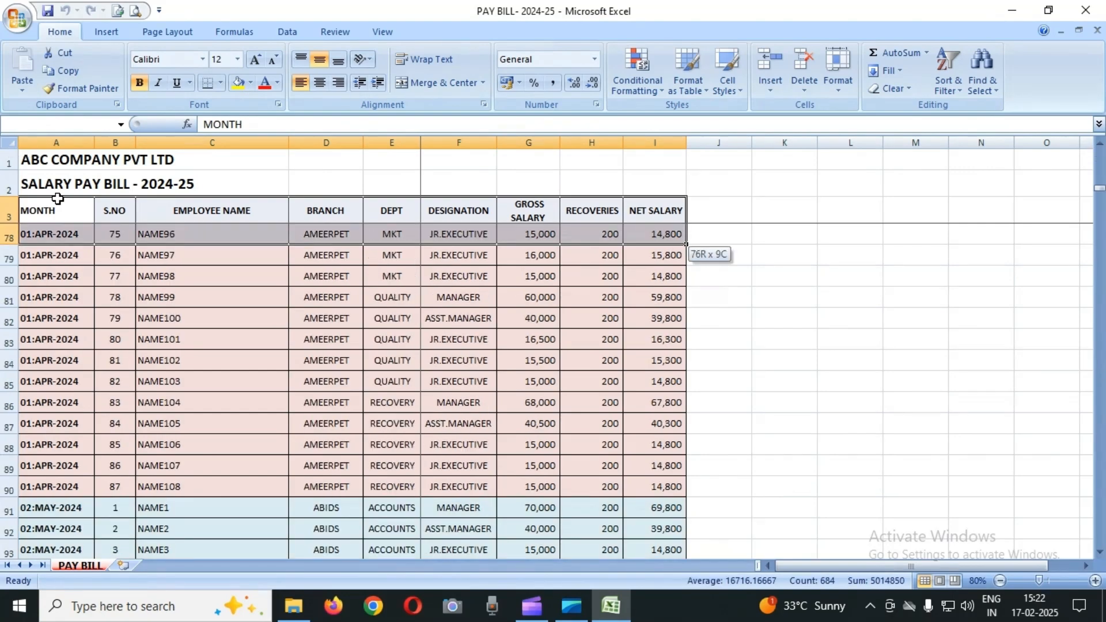
key("shift+Page_Down")
key("shift+Page_Down")
key("shift+Page_Down")
key("shift+Page_Down")
key("shift+Page_Down")
key("shift+Page_Down")
key("shift+Page_Down")
key("shift+Page_Down")
key("shift+Page_Down")
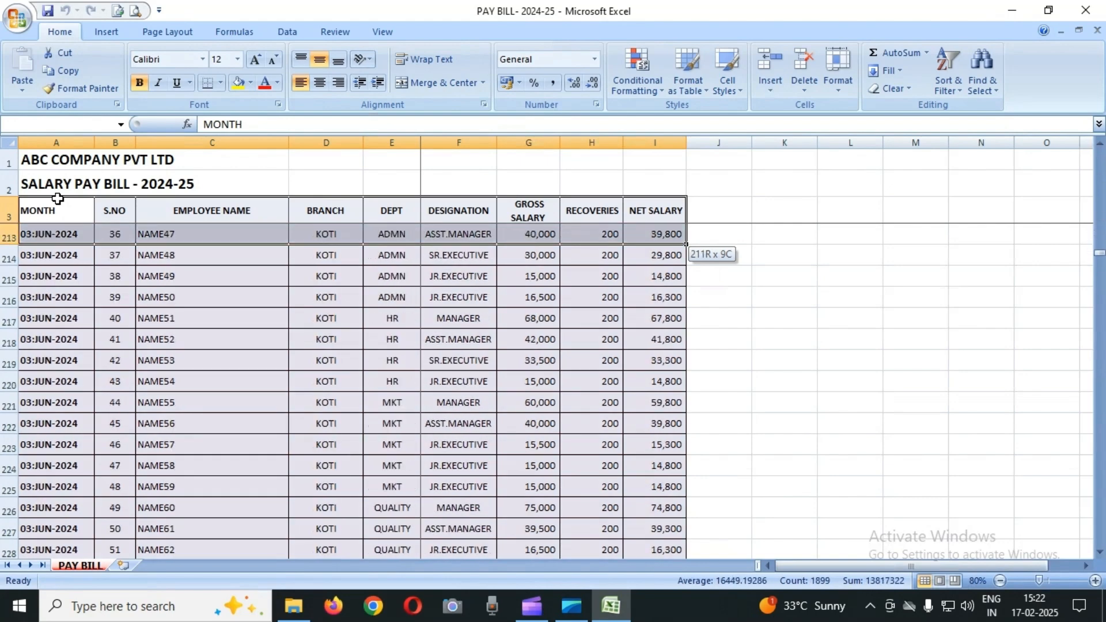
key("shift+Up")
key("shift+Up")
key("shift+Up")
key("shift+Up")
key("shift+Up")
key("shift+Up")
key("shift+Up")
key("shift+Up")
key("shift+Up")
key("shift+Up")
key("shift+Up")
key("shift+Up")
key("shift+Up")
key("shift+Up")
key("shift+Up")
key("shift+Up")
key("shift+Up")
key("shift+Up")
key("shift+Up")
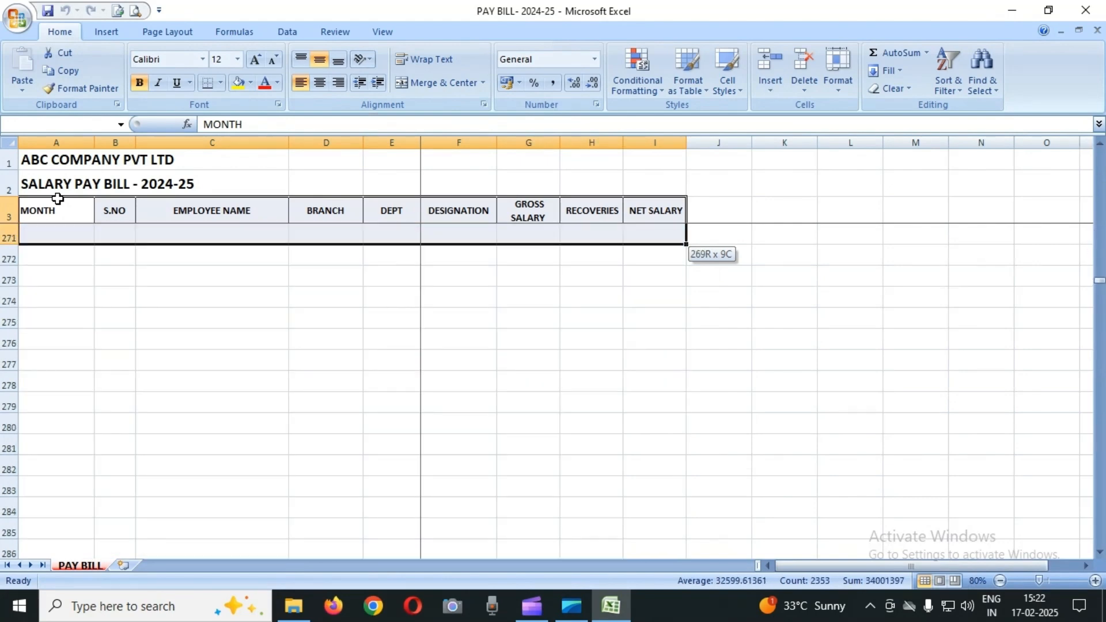
key("shift+Down")
key("shift+Down")
key("shift+Down")
key("shift+Down")
key("shift+Down")
key("shift+Down")
key("shift+Down")
key("shift+Down")
key("shift+Down")
key("shift+Down")
key("shift+Down")
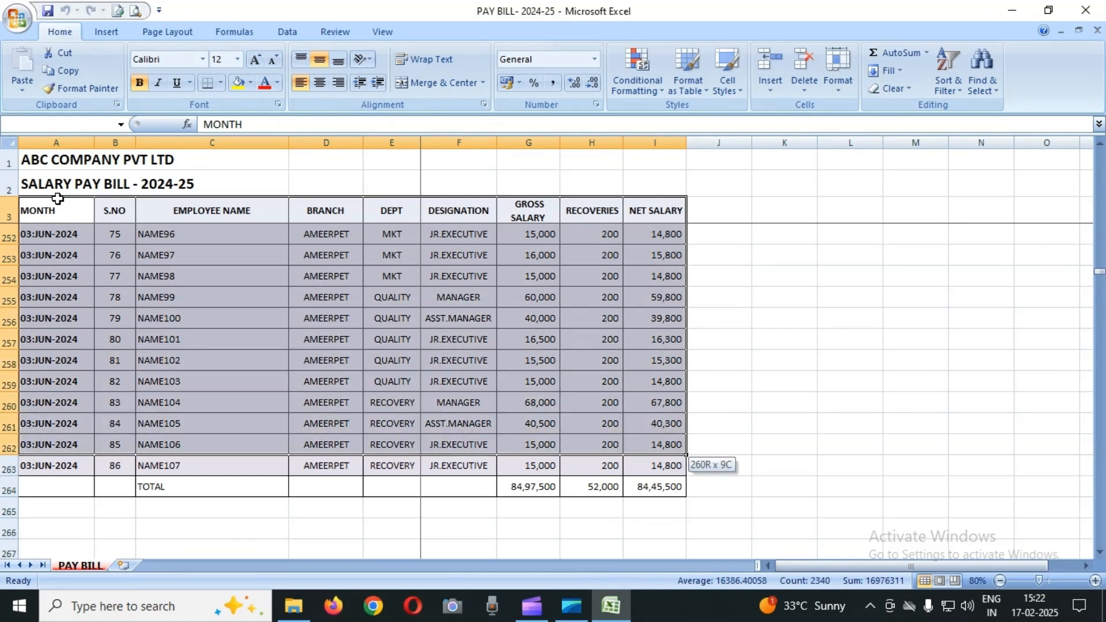
key("shift+Up")
key("shift+Up")
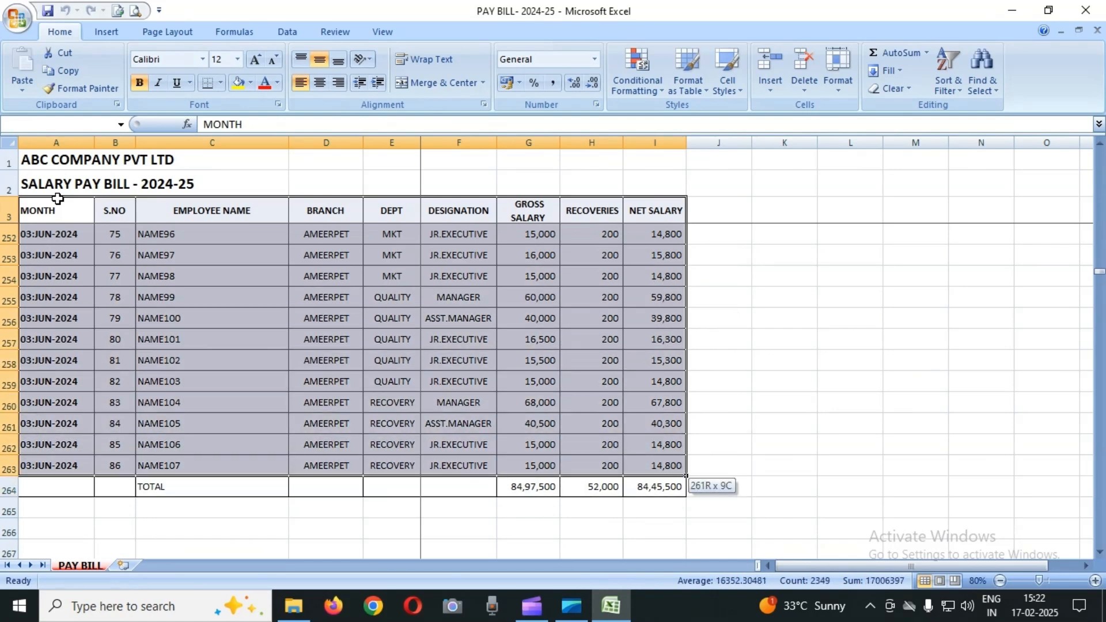
key("shift+Up")
key("shift+Down")
key("shift+Down")
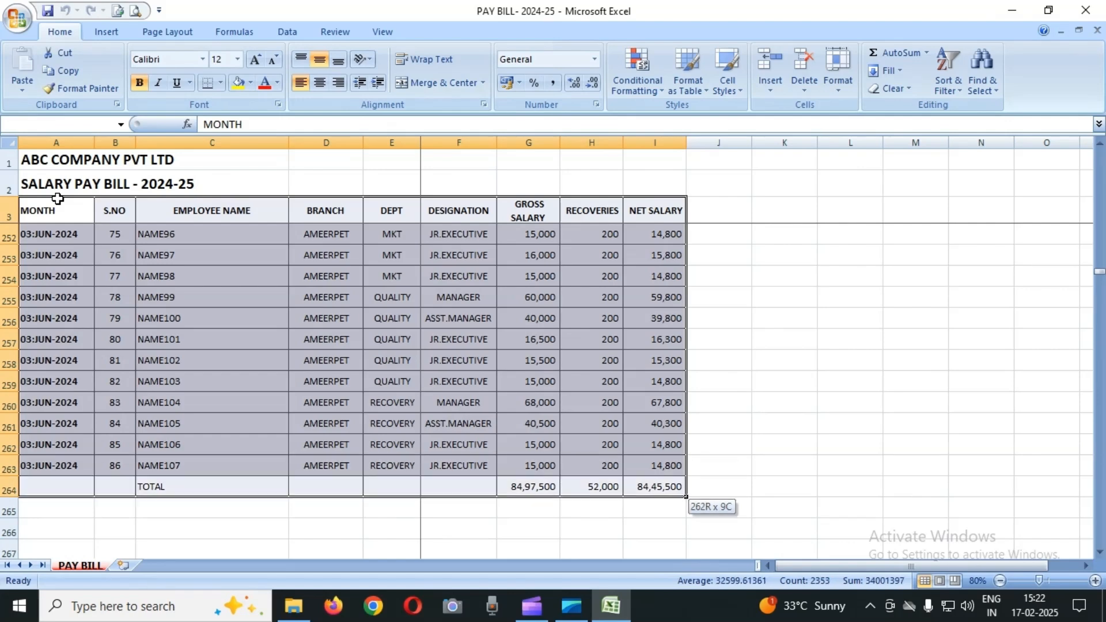
key("shift+Up")
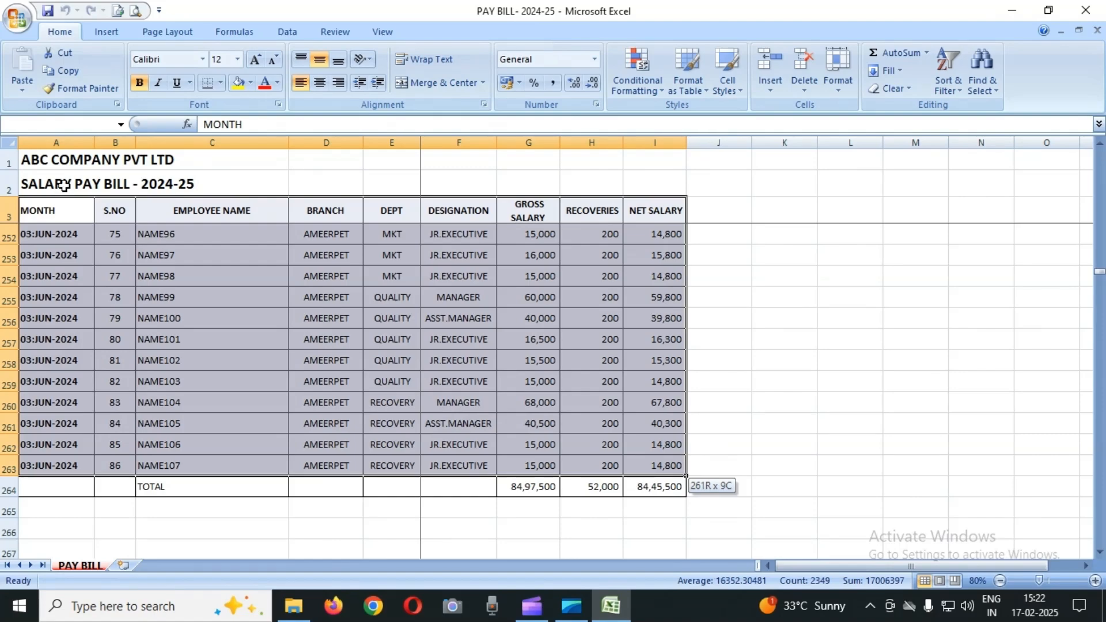
Step: Create a PivotTable on a new worksheet from the selected pay bill range
left_click(112, 31)
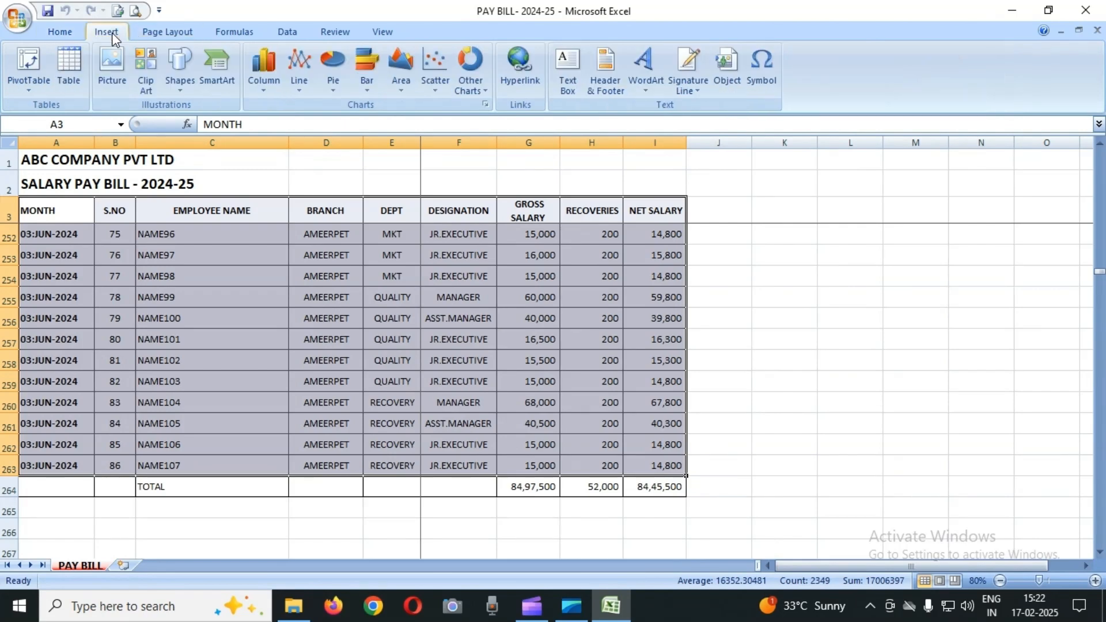
left_click(29, 92)
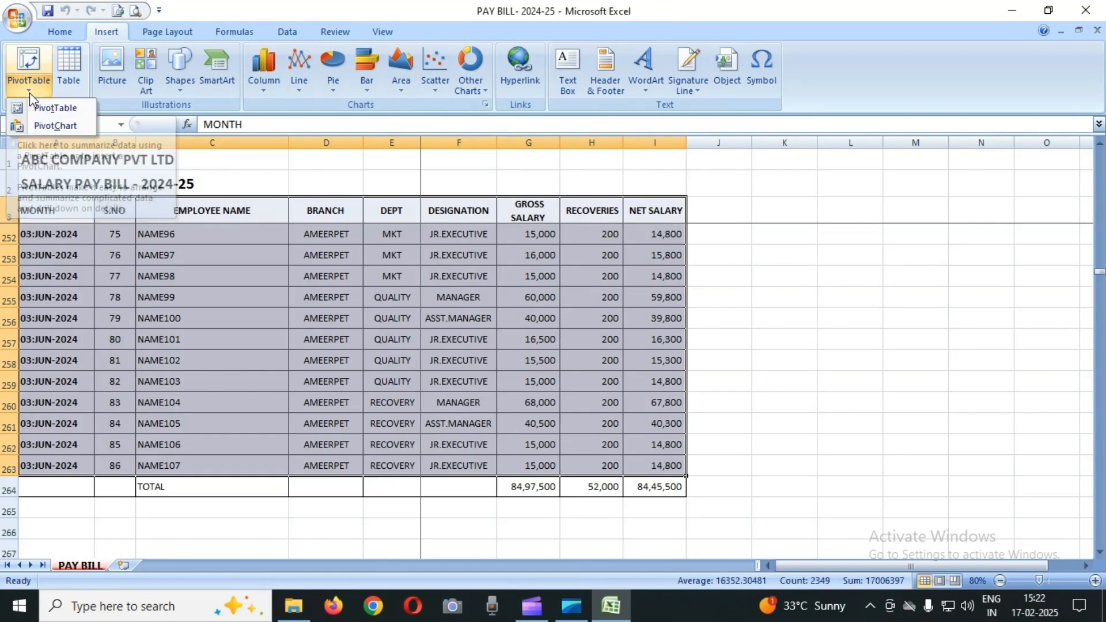
left_click(79, 114)
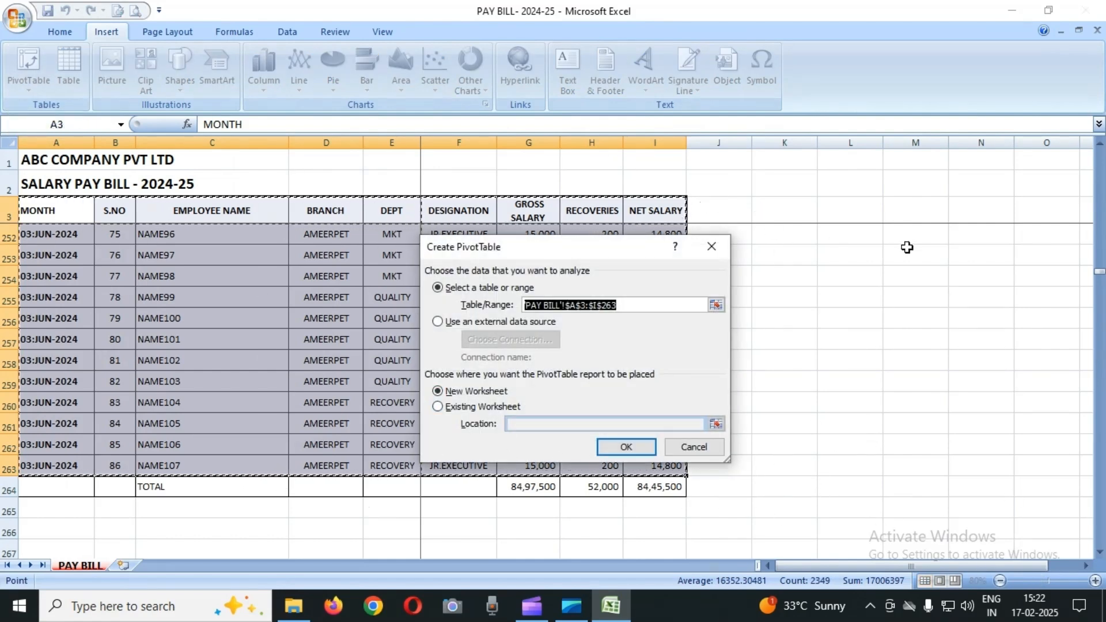
left_click(626, 448)
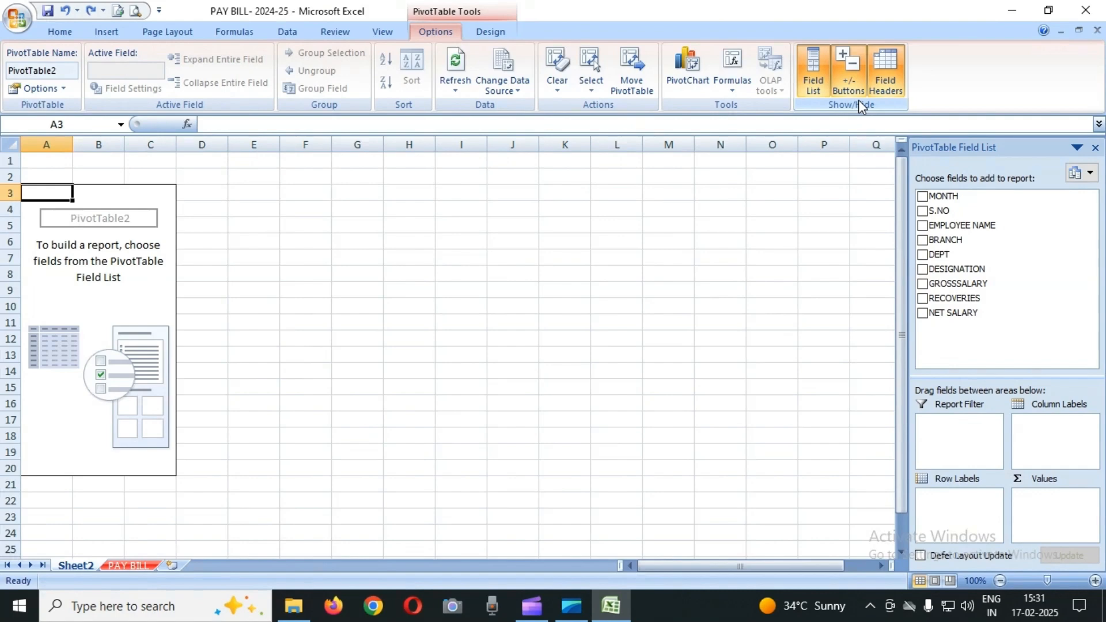
Step: Lay out the PivotTable with BRANCH as row labels, the sum of GROSSSALARY as values and MONTH as column labels
left_click_drag(956, 240, 972, 521)
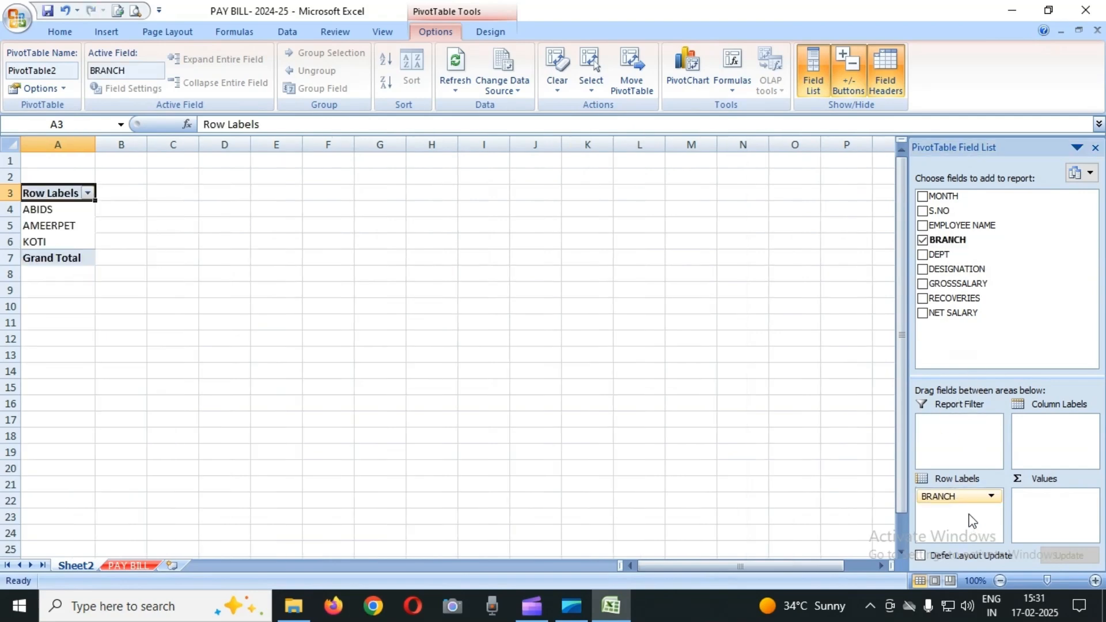
left_click_drag(986, 291, 1073, 520)
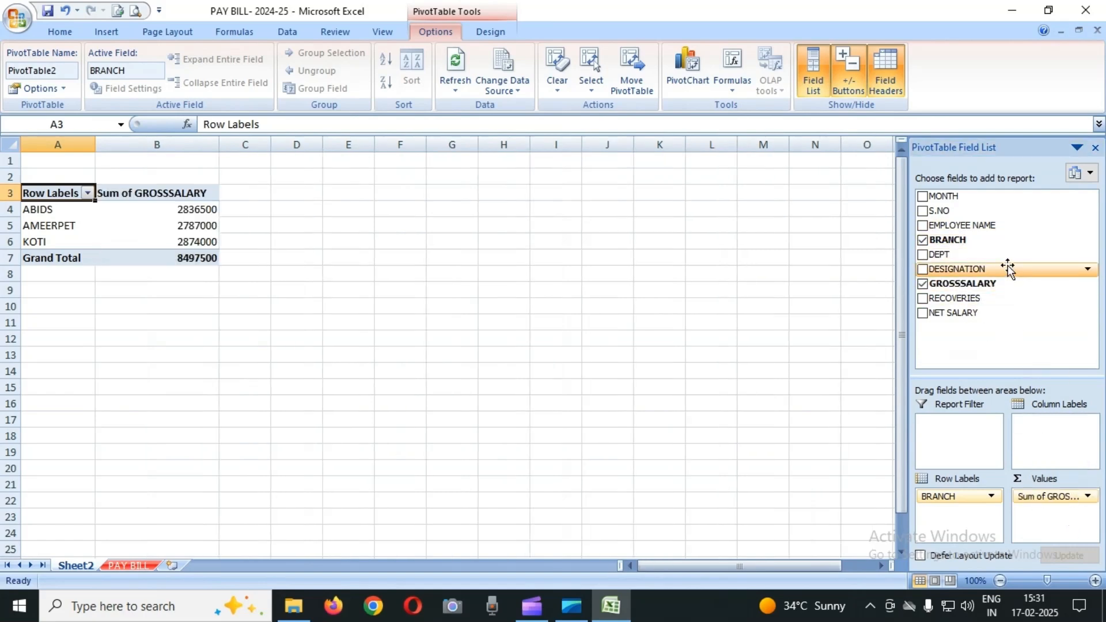
left_click_drag(952, 197, 1073, 446)
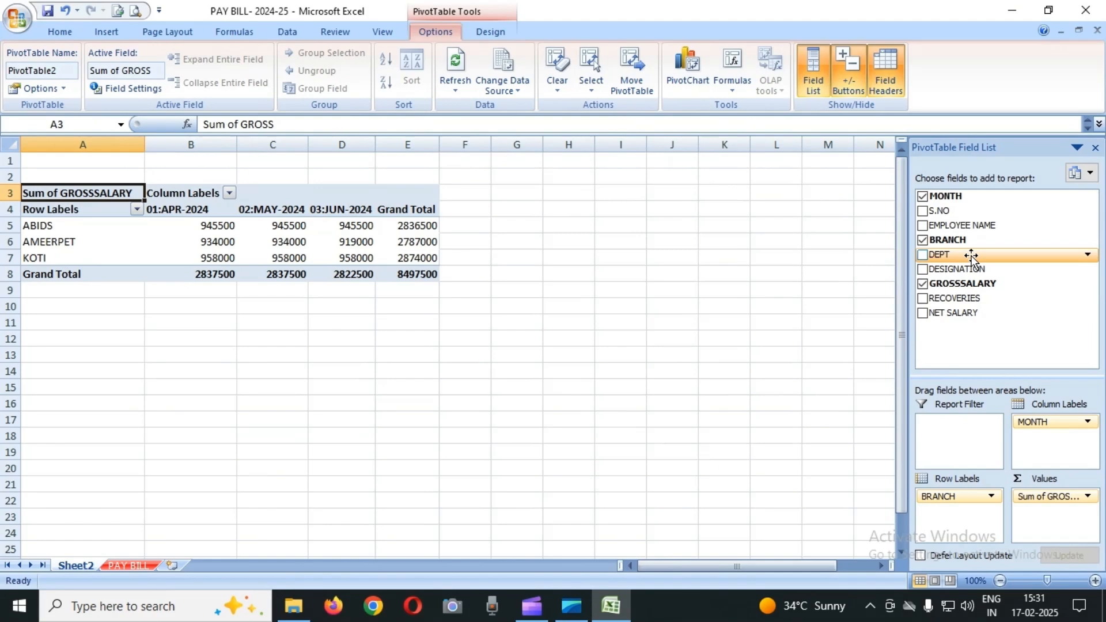
Step: Add DEPT below BRANCH in the row labels and also as a count above the gross salary sum in the values
left_click_drag(971, 257, 967, 524)
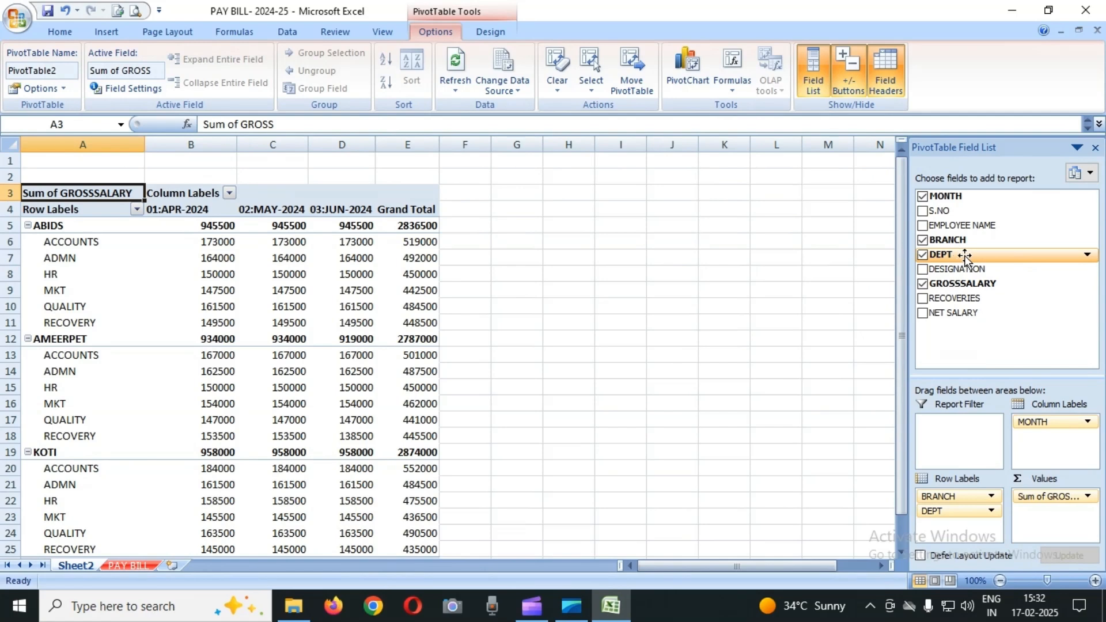
left_click_drag(957, 260, 1063, 496)
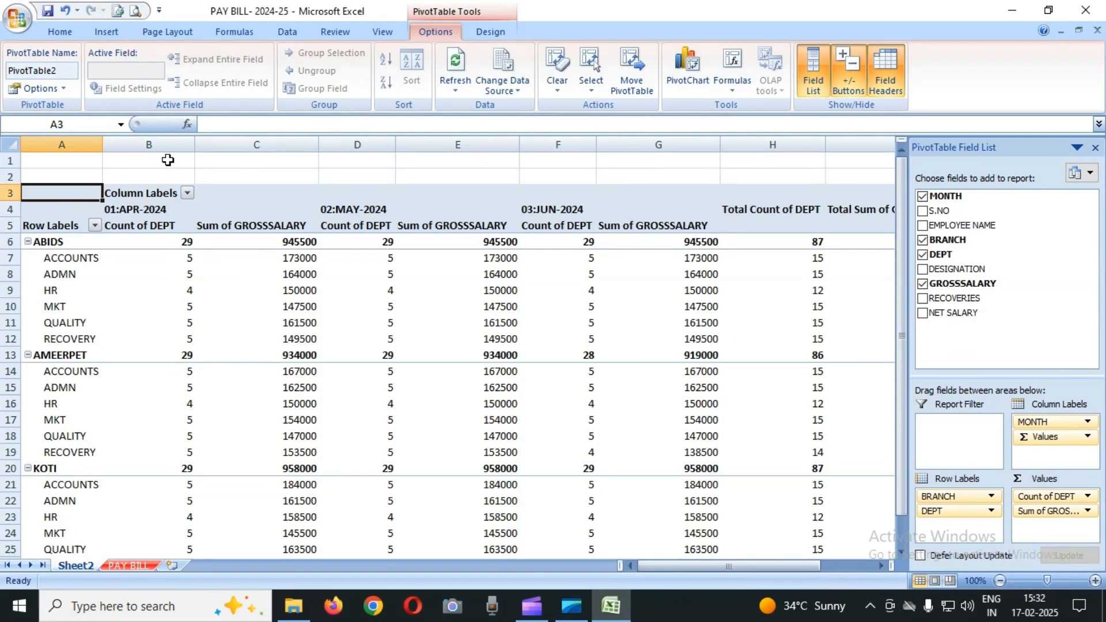
Step: Review the monthly department counts and gross salary sums, and select an empty cell above the PivotTable to hide its field list
left_click(167, 436)
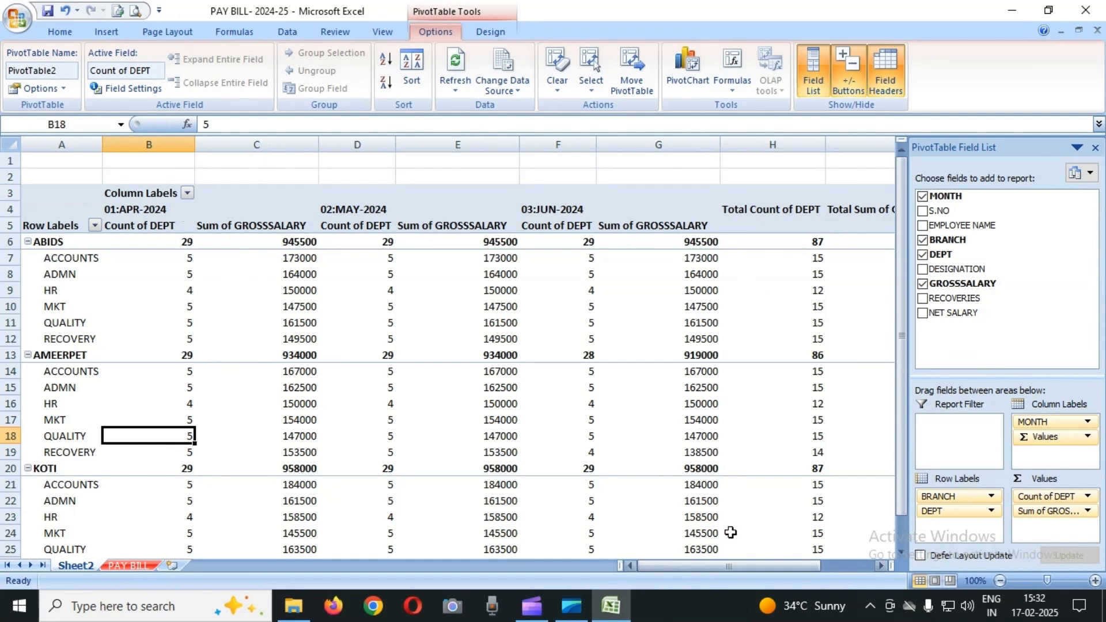
mouse_move(685, 567)
left_mouse_down()
mouse_move(738, 571)
mouse_move(684, 570)
left_mouse_up()
mouse_move(678, 278)
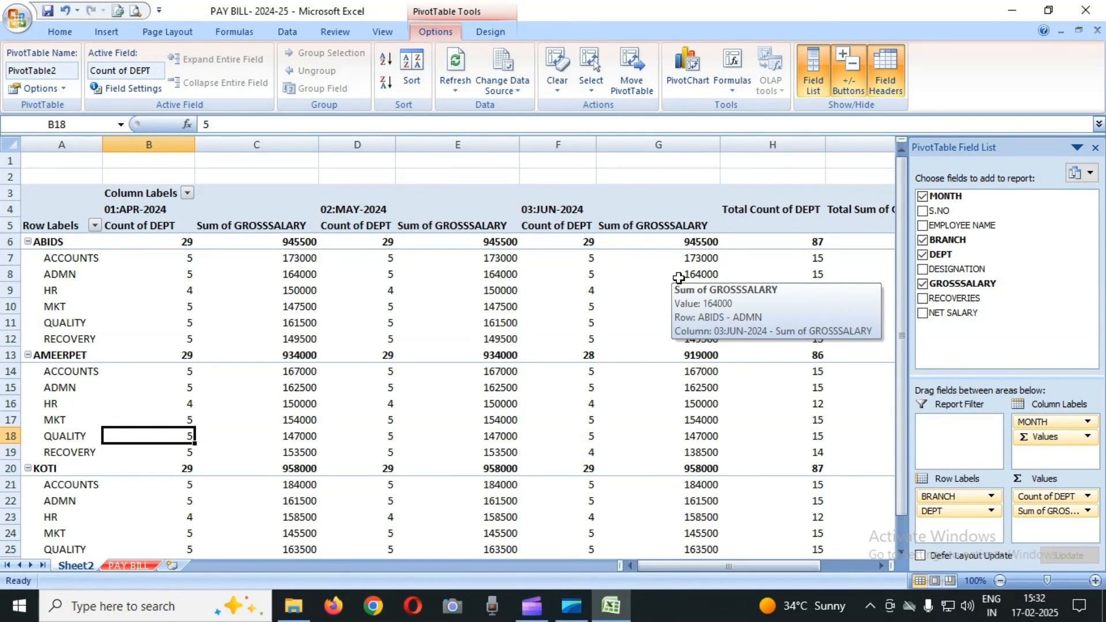
mouse_move(700, 567)
left_mouse_down()
mouse_move(731, 567)
mouse_move(684, 567)
left_mouse_up()
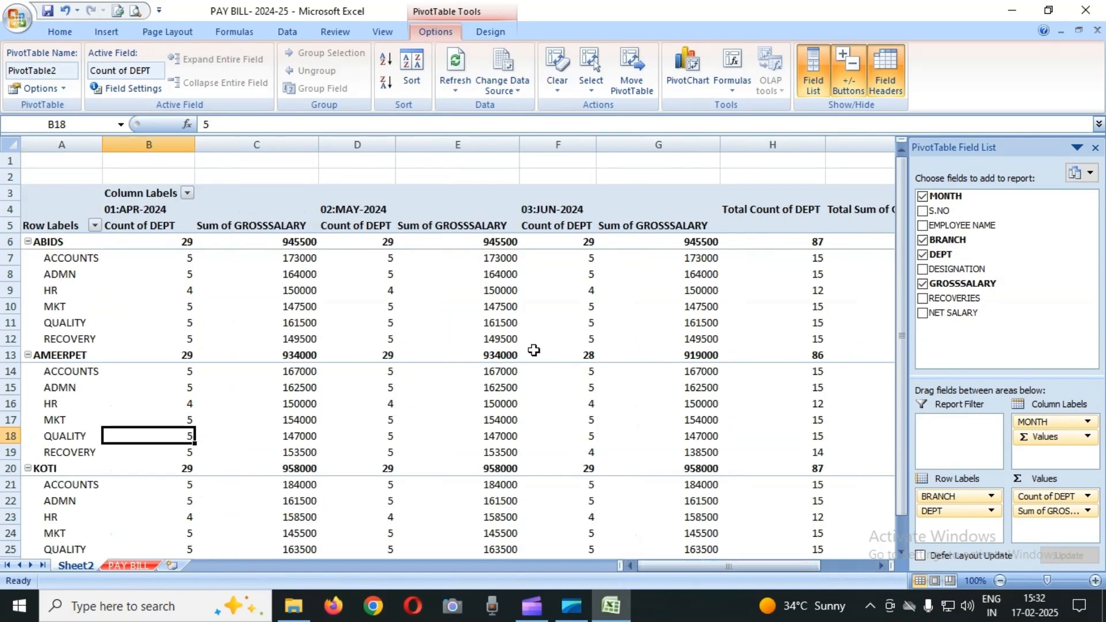
mouse_move(534, 350)
left_click(766, 172)
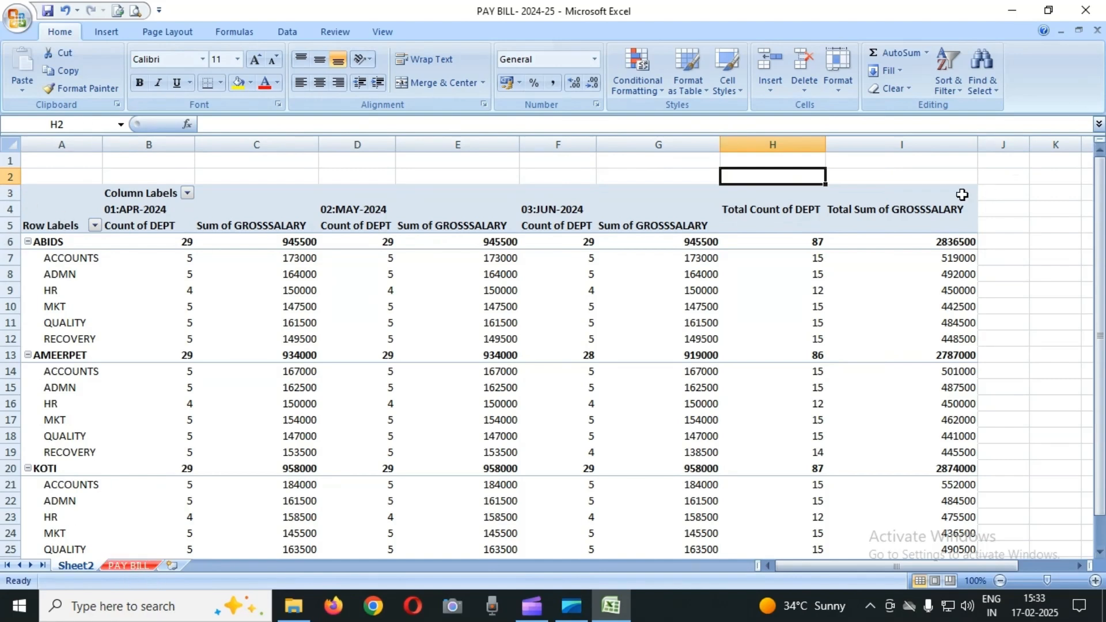
Step: Select the Row Labels cell of the PivotTable, close its field list and show it again
left_click(62, 230)
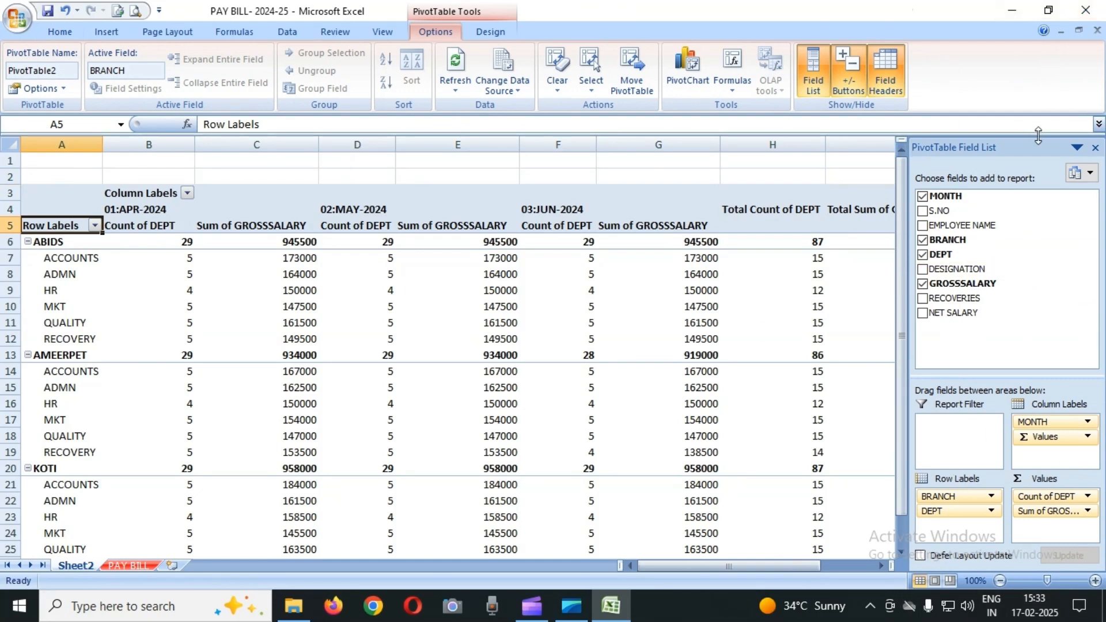
left_click(1095, 149)
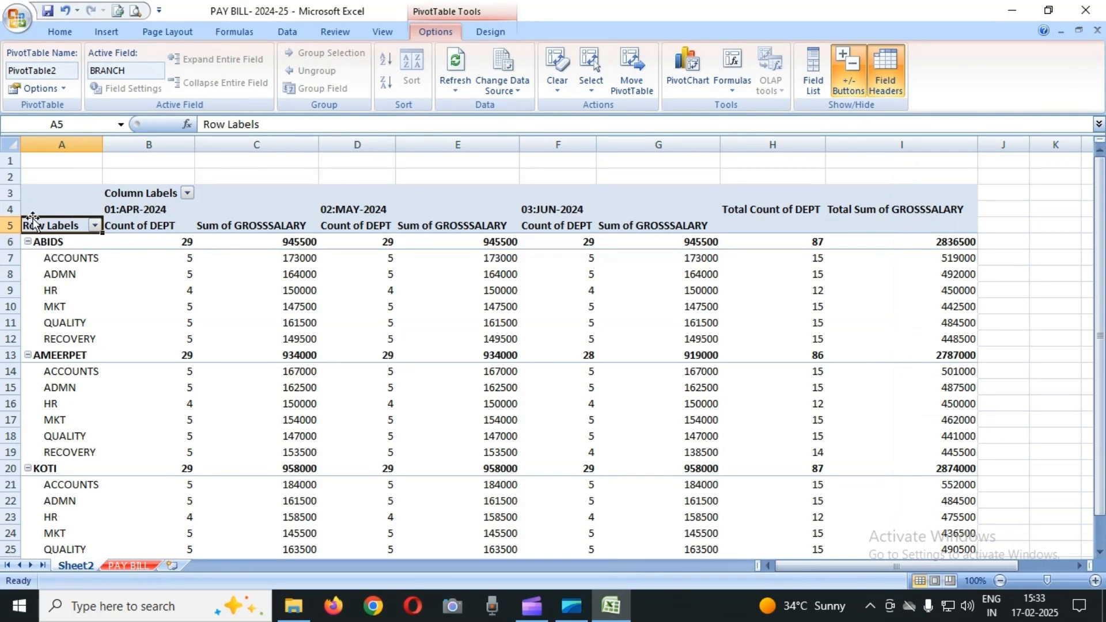
left_click(65, 196)
left_click(65, 226)
right_click(64, 226)
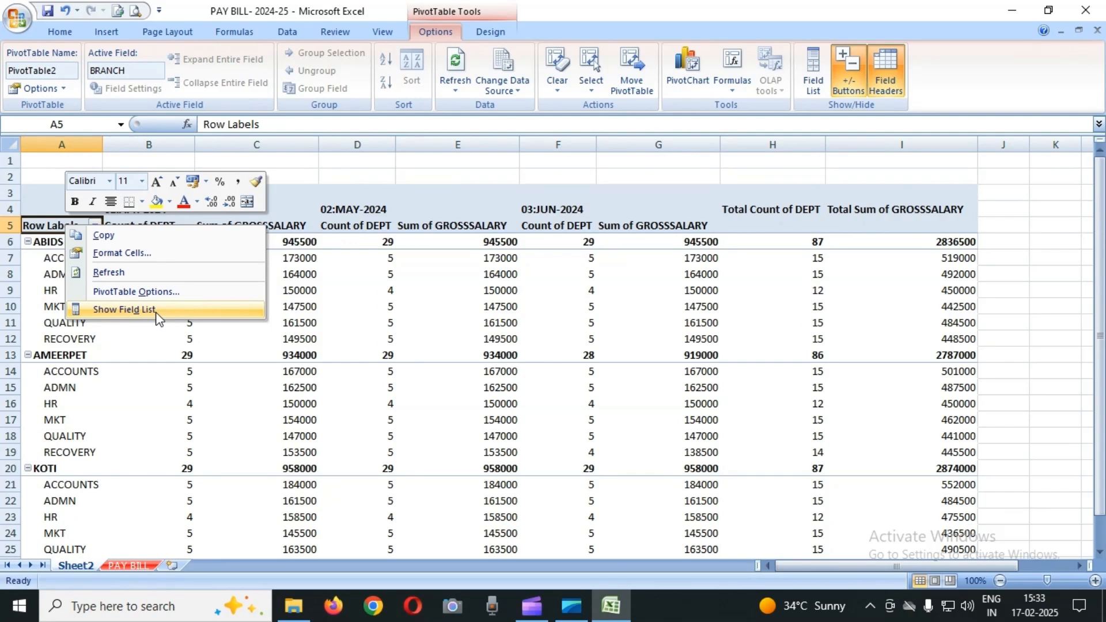
left_click(132, 309)
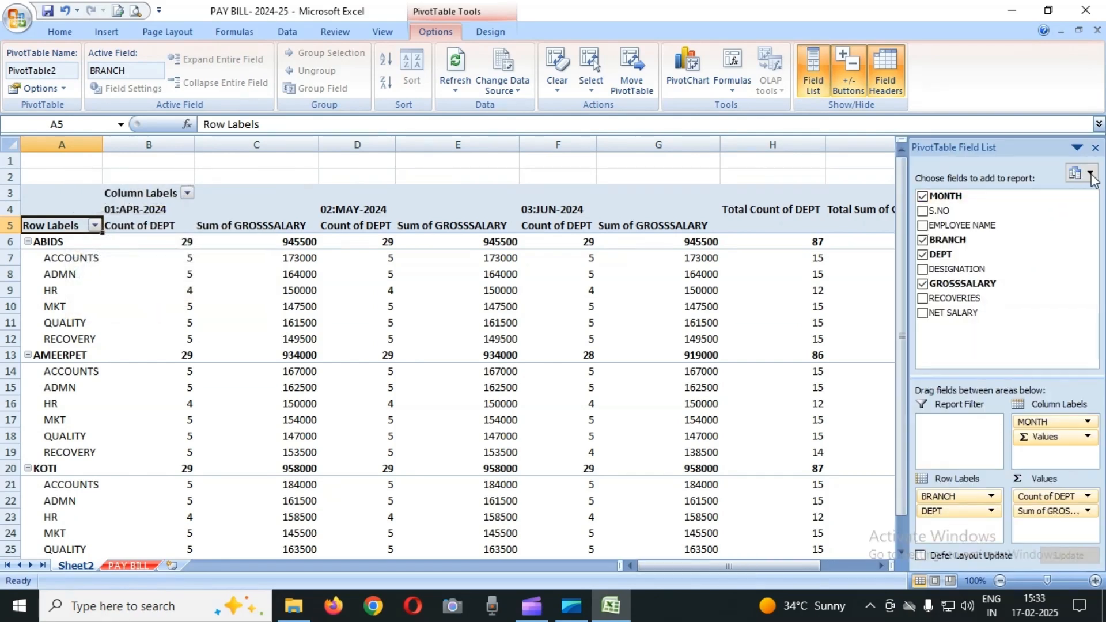
Step: Change the GROSSSALARY value field to be summarized by Count
left_click(1060, 513)
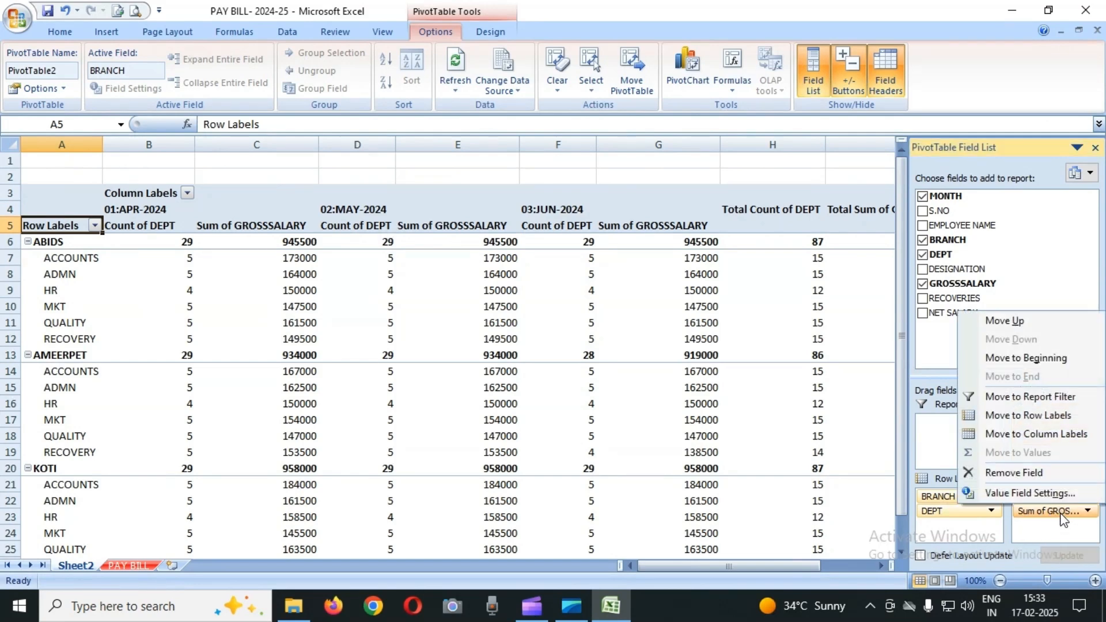
left_click(1030, 493)
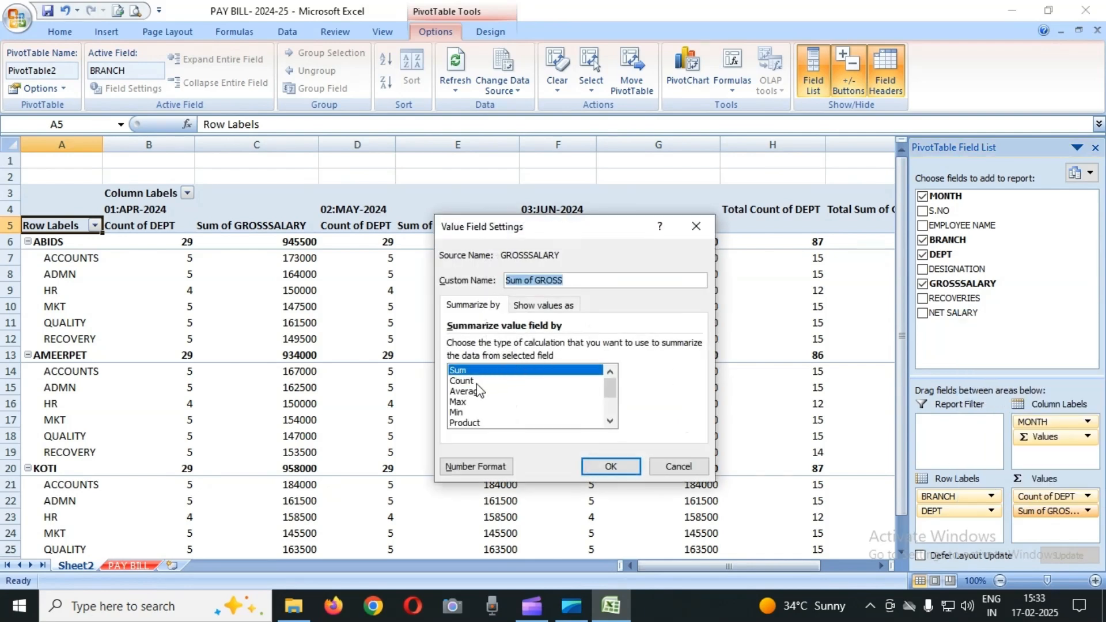
left_click(465, 381)
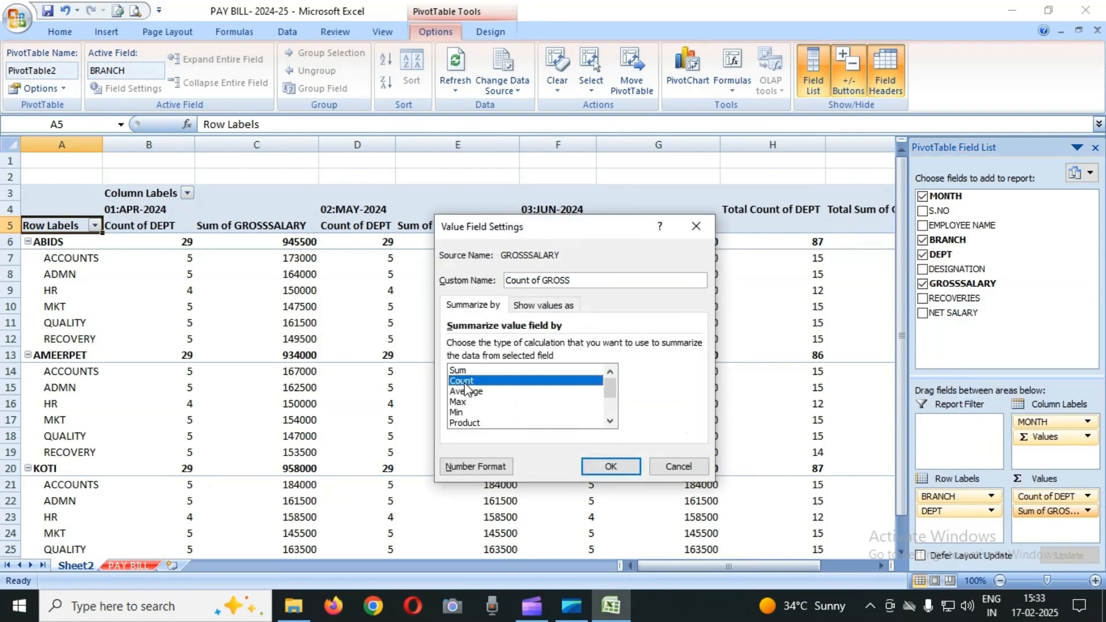
left_click(610, 466)
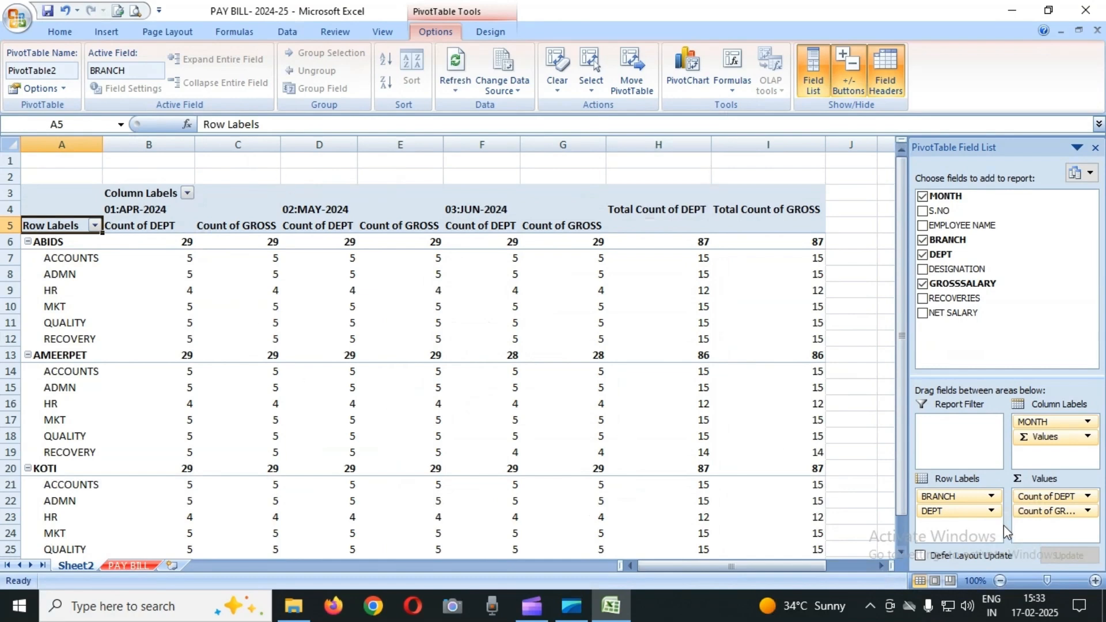
Step: Set the GROSSSALARY value field to be summarized by Sum, with the custom name Sum of GROSS
left_click(1062, 512)
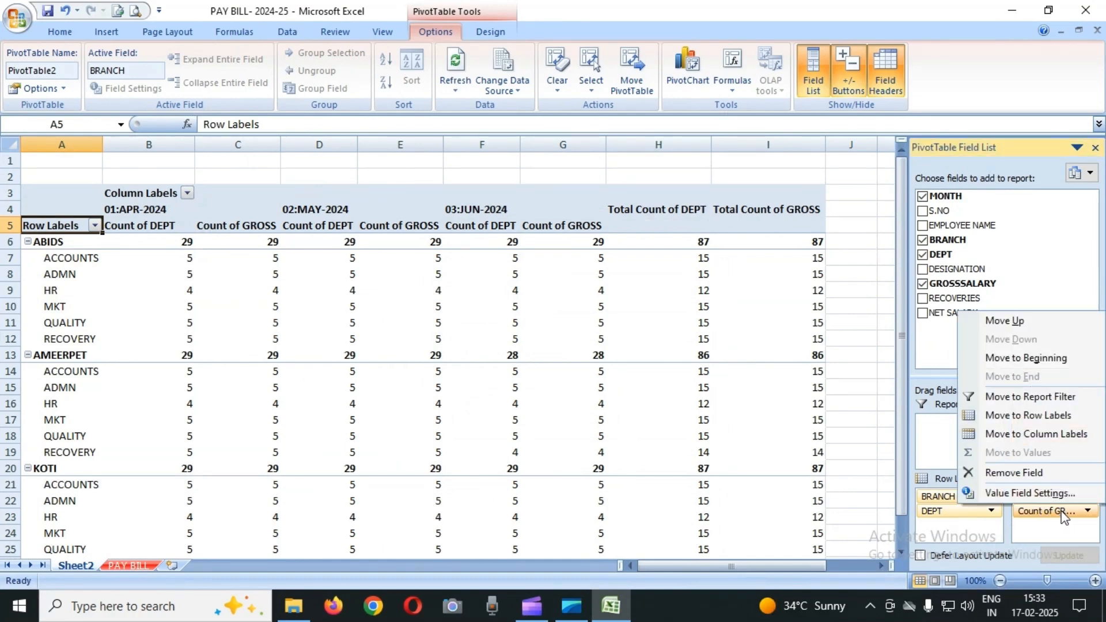
left_click(1024, 493)
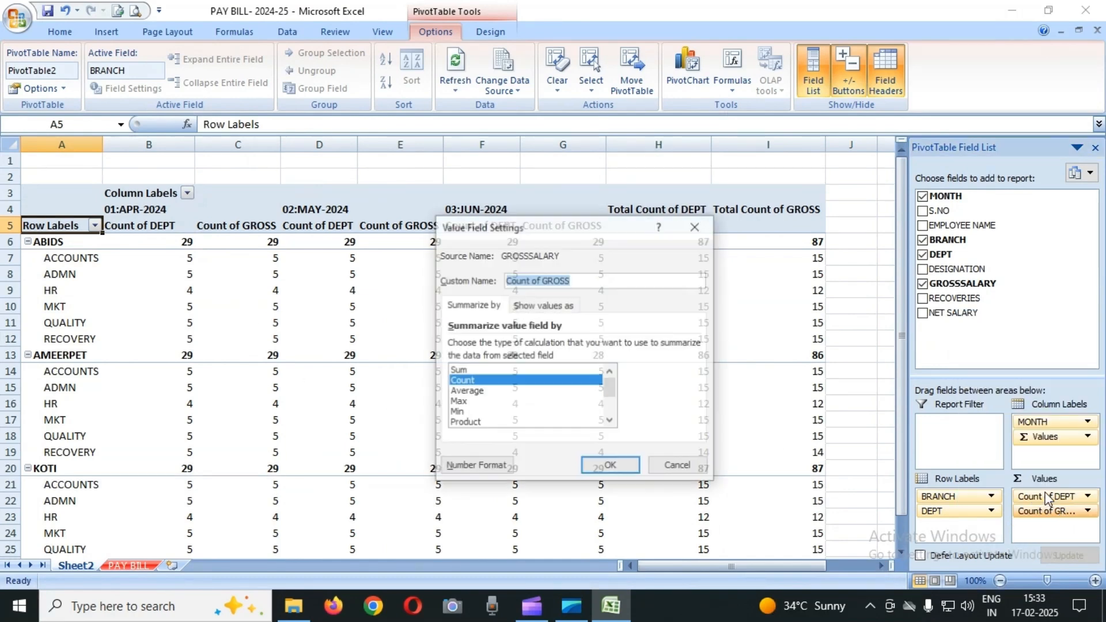
left_click(458, 370)
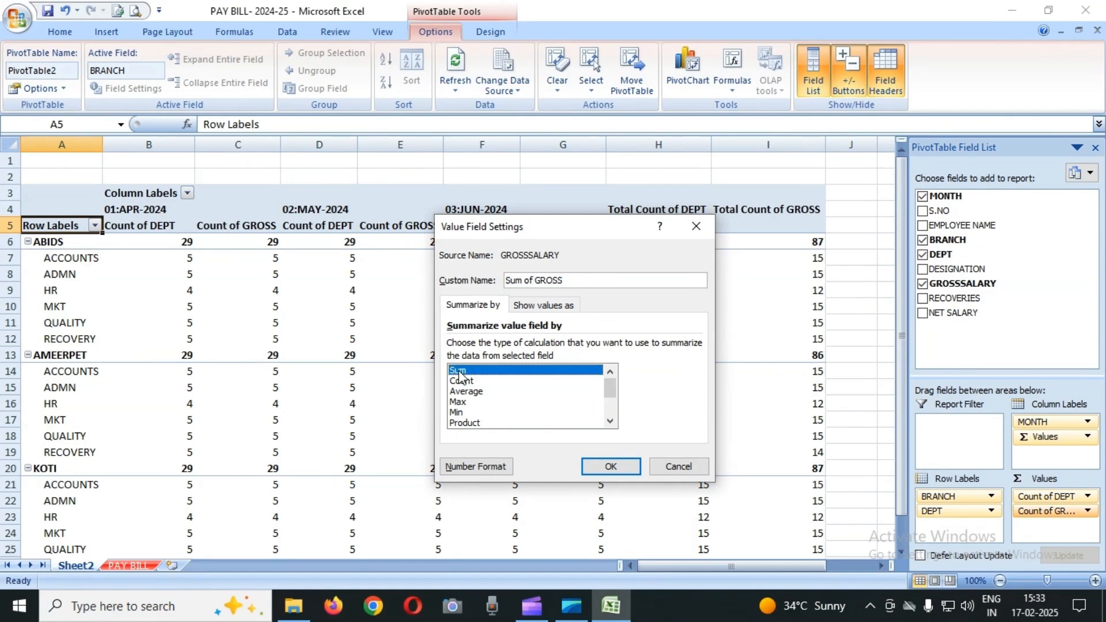
left_click(633, 464)
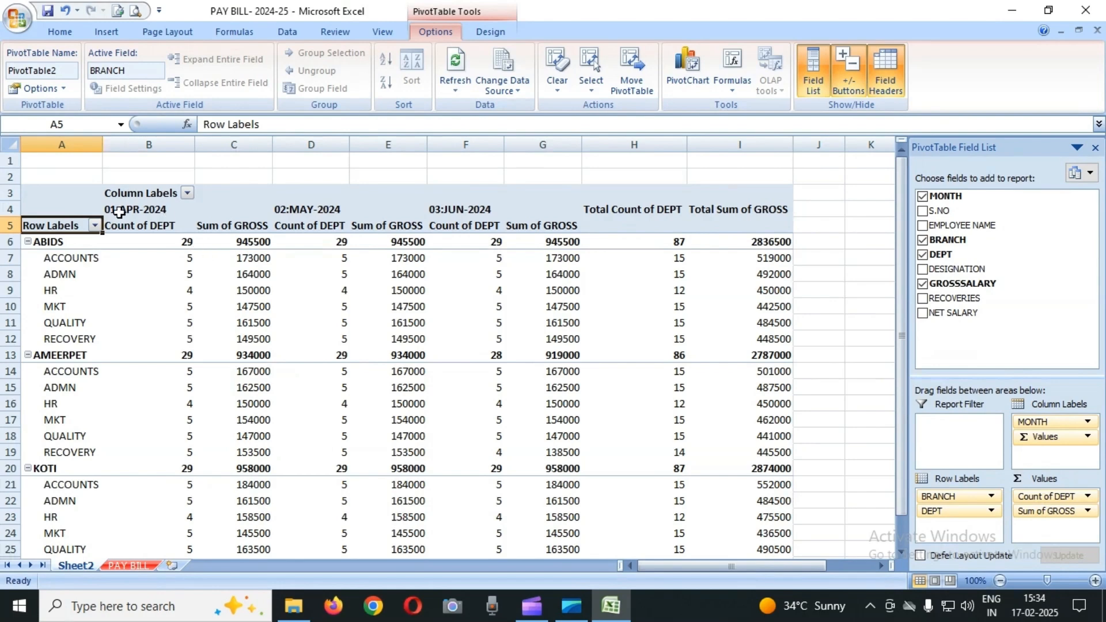
Step: Filter the column labels to include only the month 01:APR-2024
left_click(188, 193)
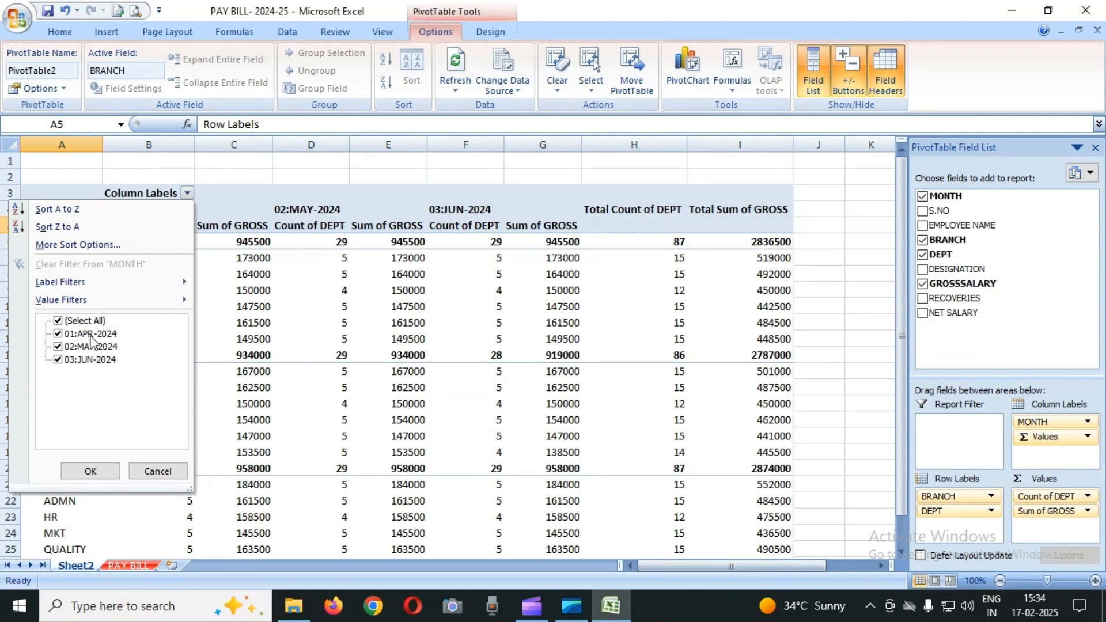
left_click(80, 321)
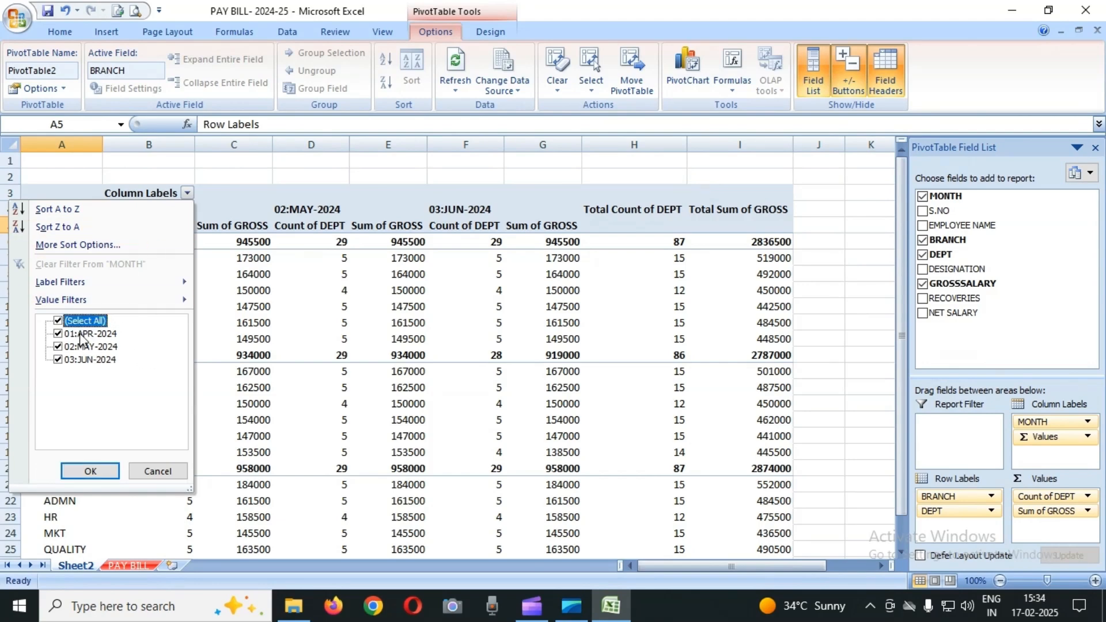
left_click(58, 320)
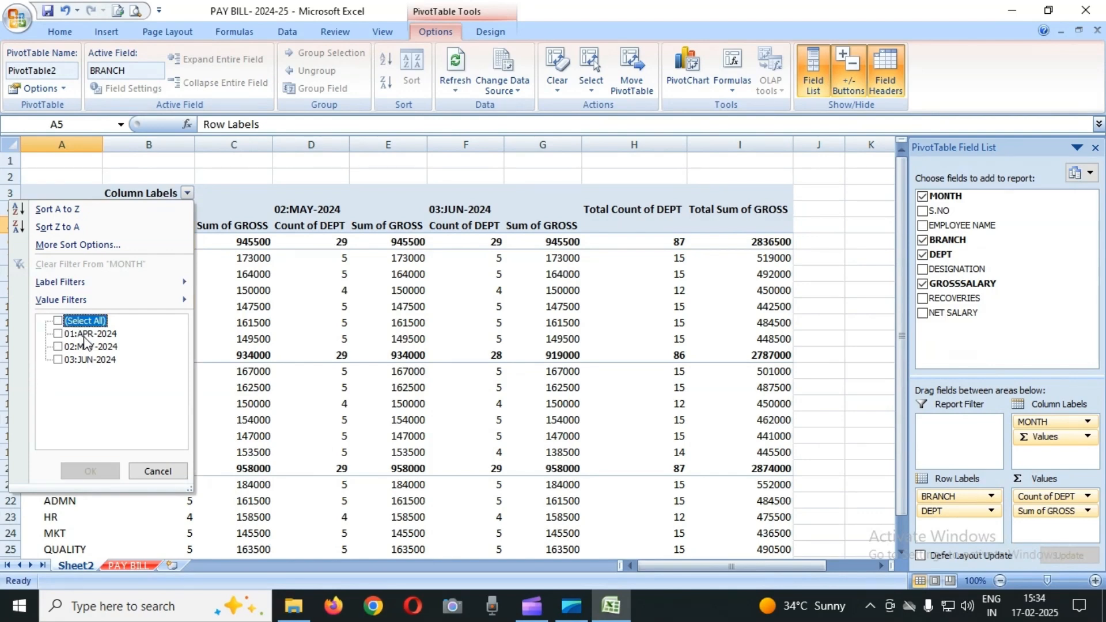
left_click(86, 334)
left_click(66, 336)
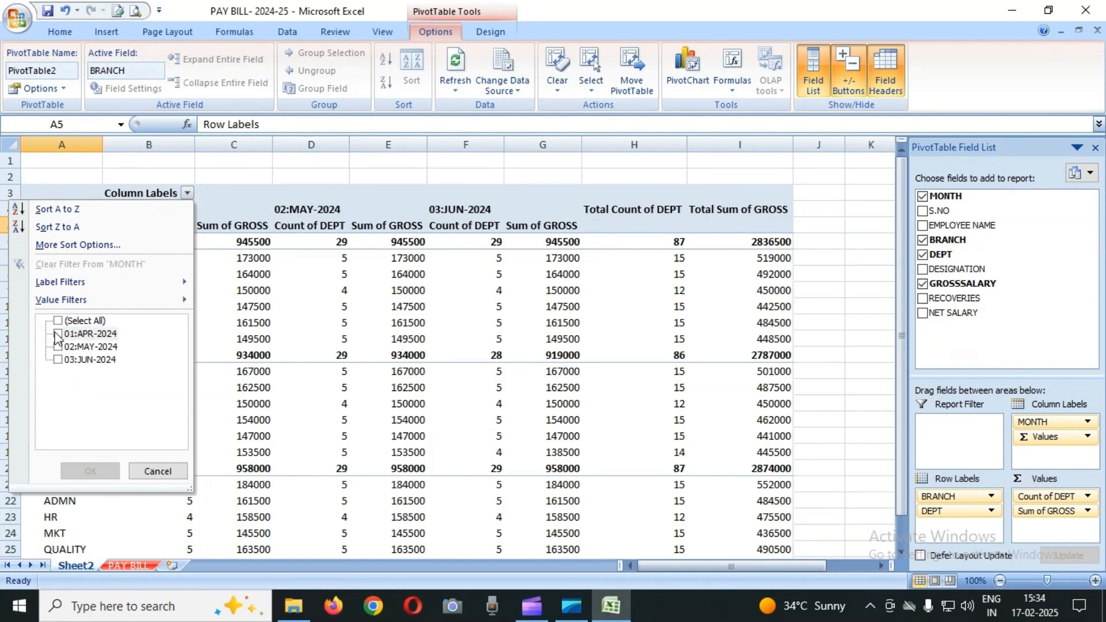
left_click(106, 468)
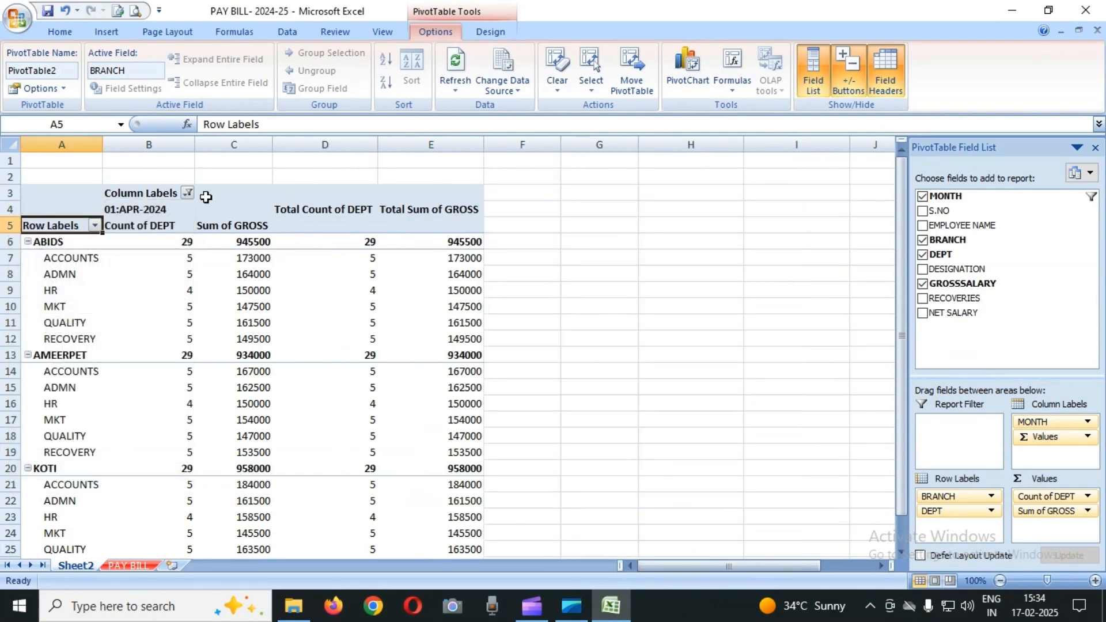
Step: Reselect all months in the column labels filter
left_click(189, 193)
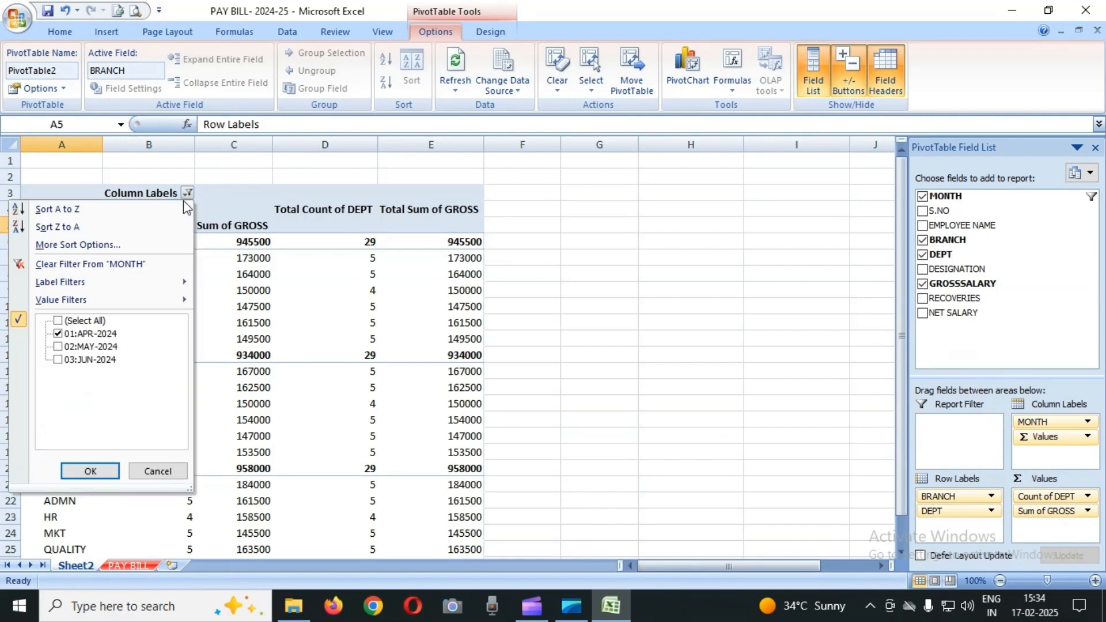
left_click(58, 321)
left_click(91, 472)
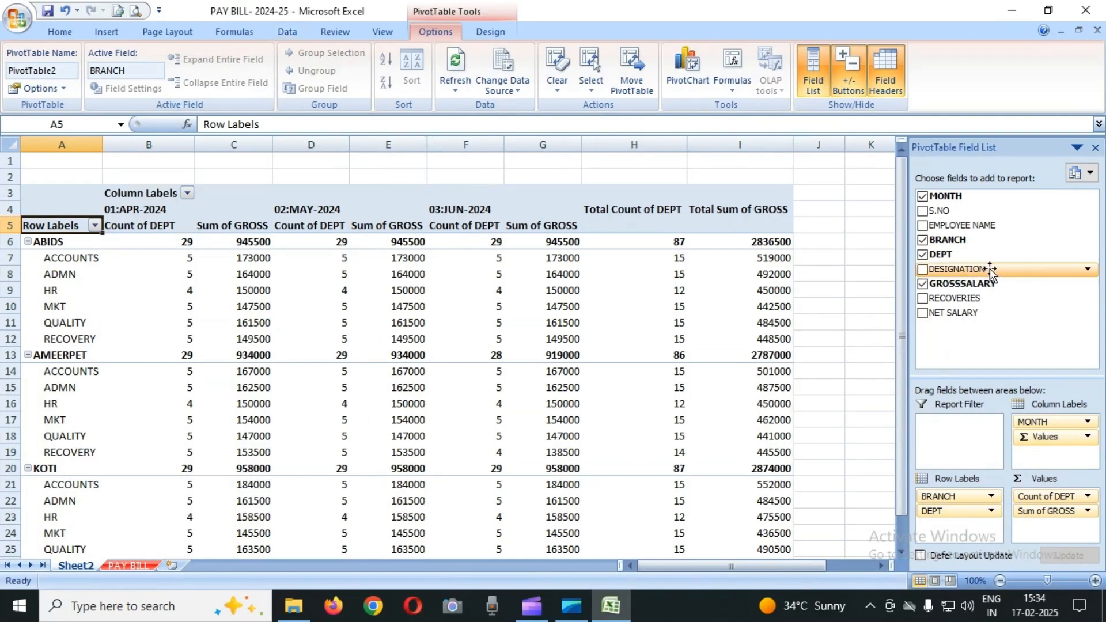
Step: Add DESIGNATION below DEPT in the row labels and move it up above BRANCH
left_click_drag(984, 269, 981, 542)
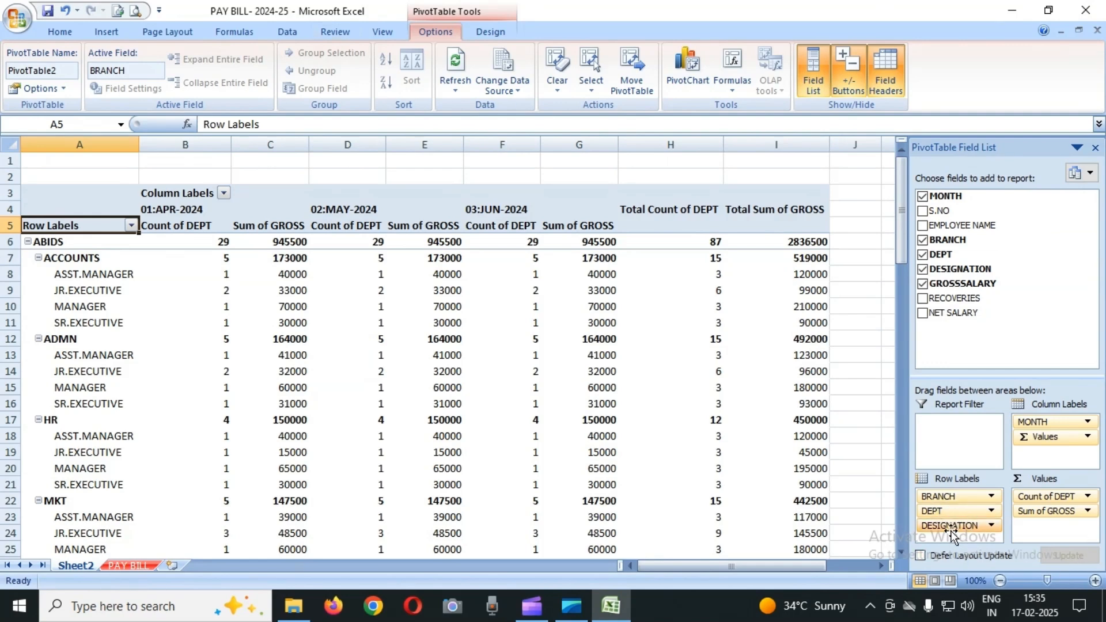
left_click_drag(963, 525, 957, 494)
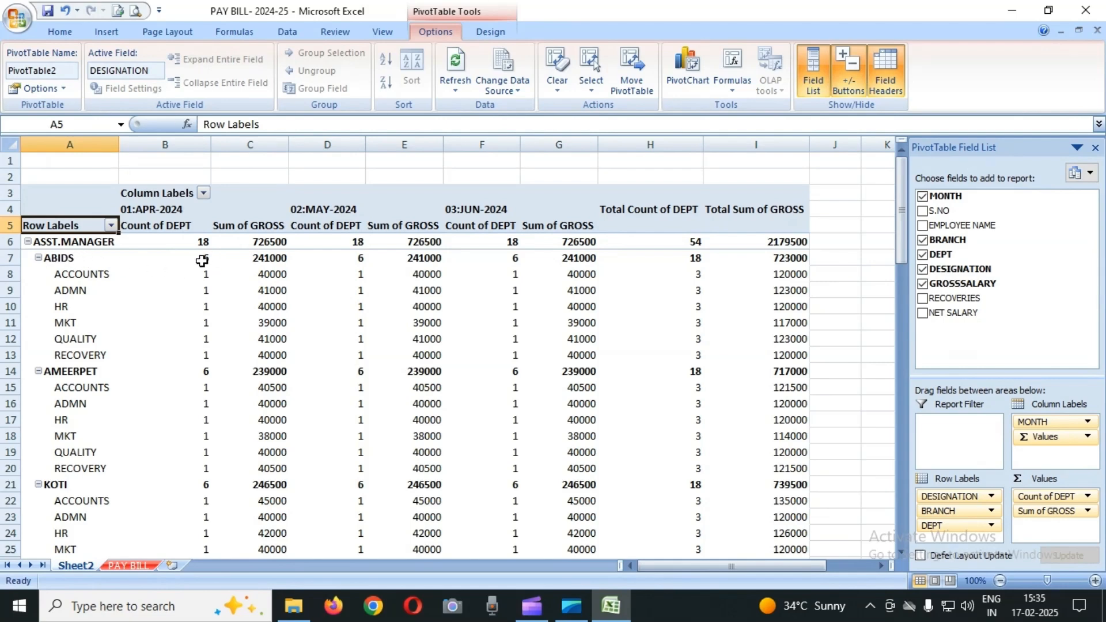
Step: Examine the monthly counts and gross salary sums for each designation, branch and department down to the grand total
mouse_move(206, 260)
scroll(154, 366, "down", 1)
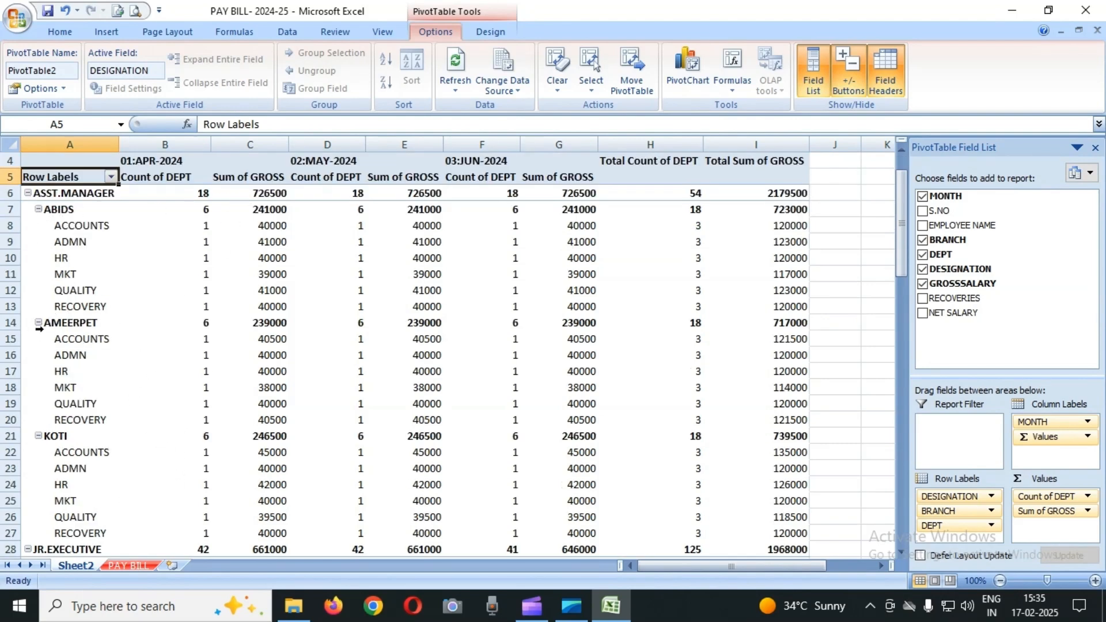
scroll(248, 436, "down", 3)
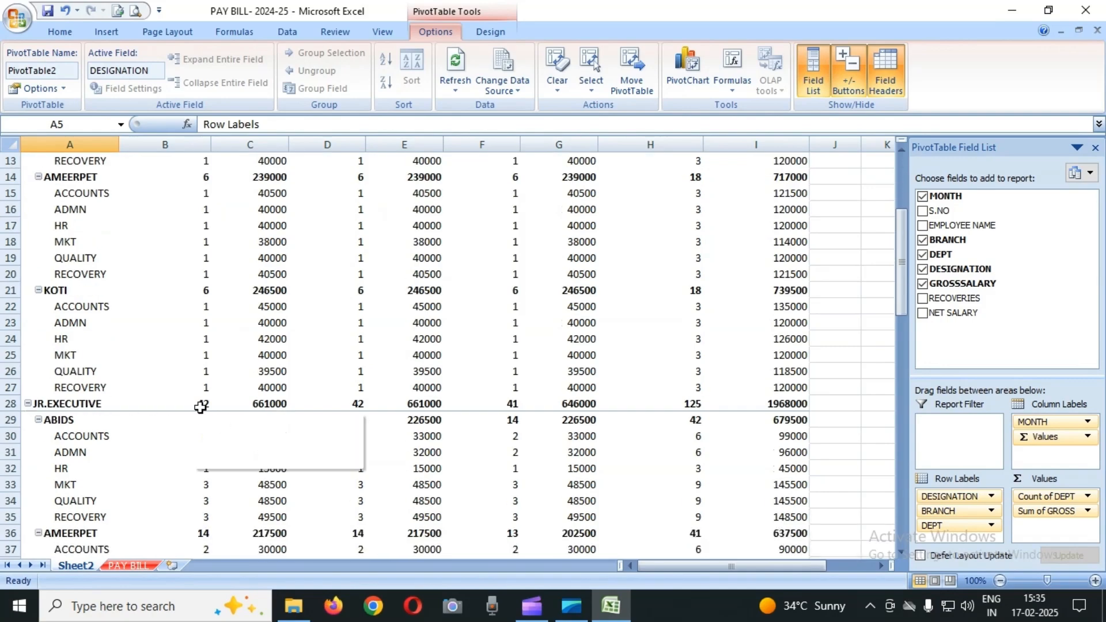
scroll(236, 405, "down", 2)
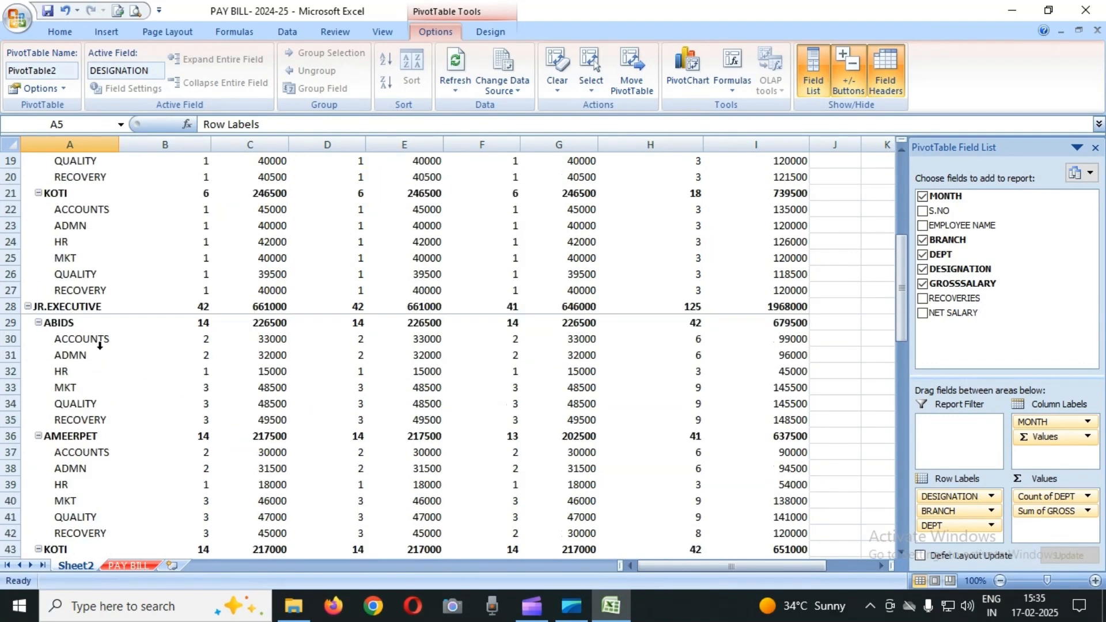
scroll(304, 434, "down", 1)
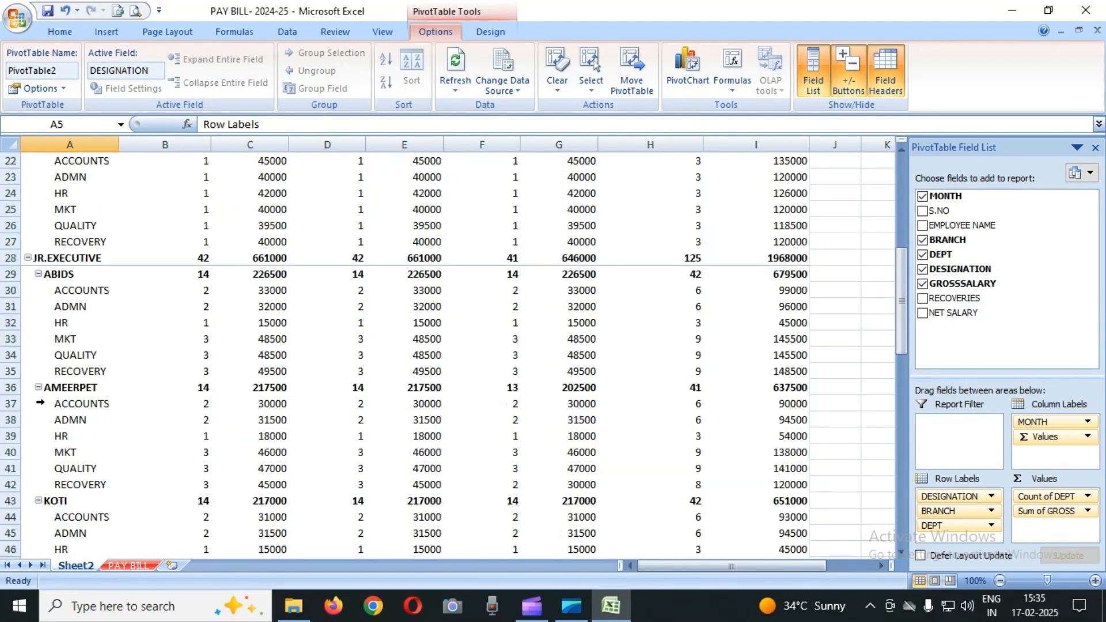
scroll(263, 419, "down", 1)
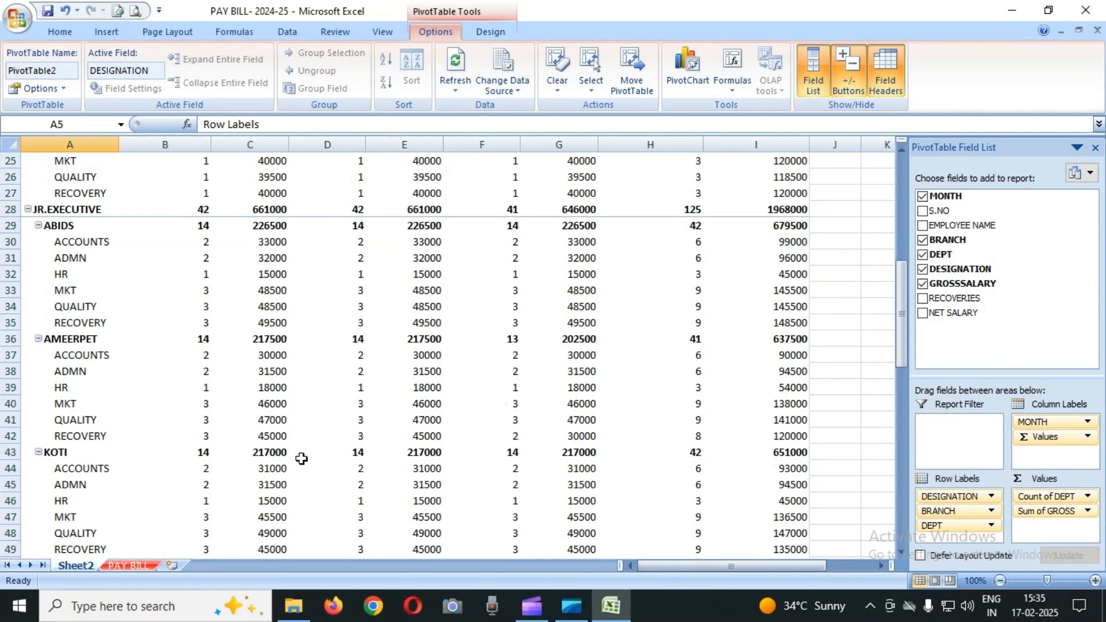
scroll(301, 459, "down", 4)
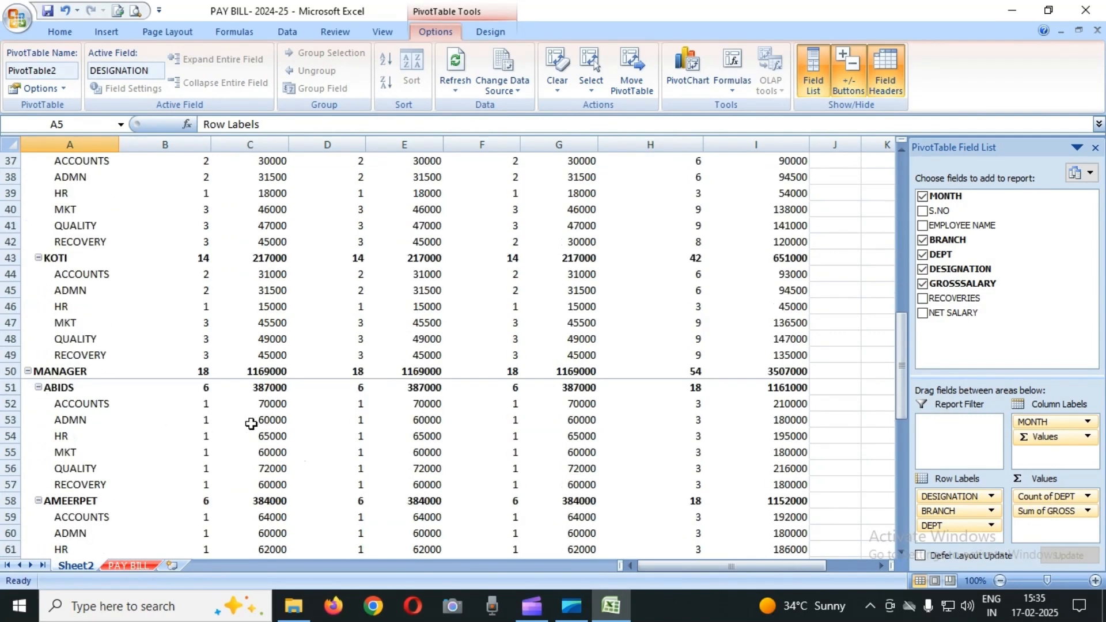
scroll(219, 427, "down", 1)
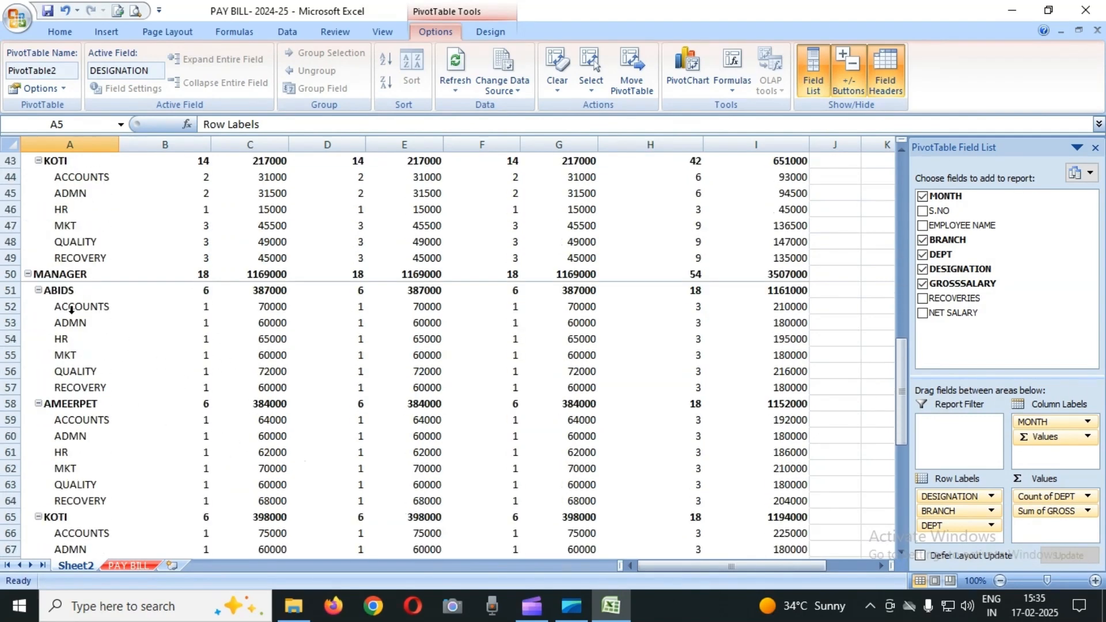
scroll(271, 441, "down", 1)
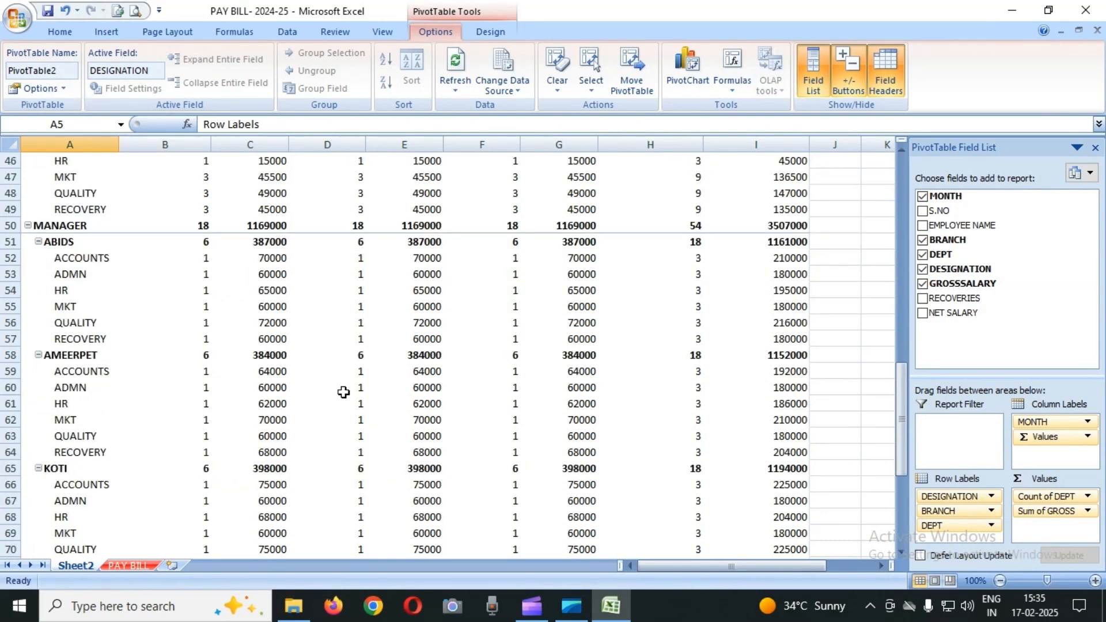
scroll(266, 382, "down", 2)
scroll(282, 366, "down", 2)
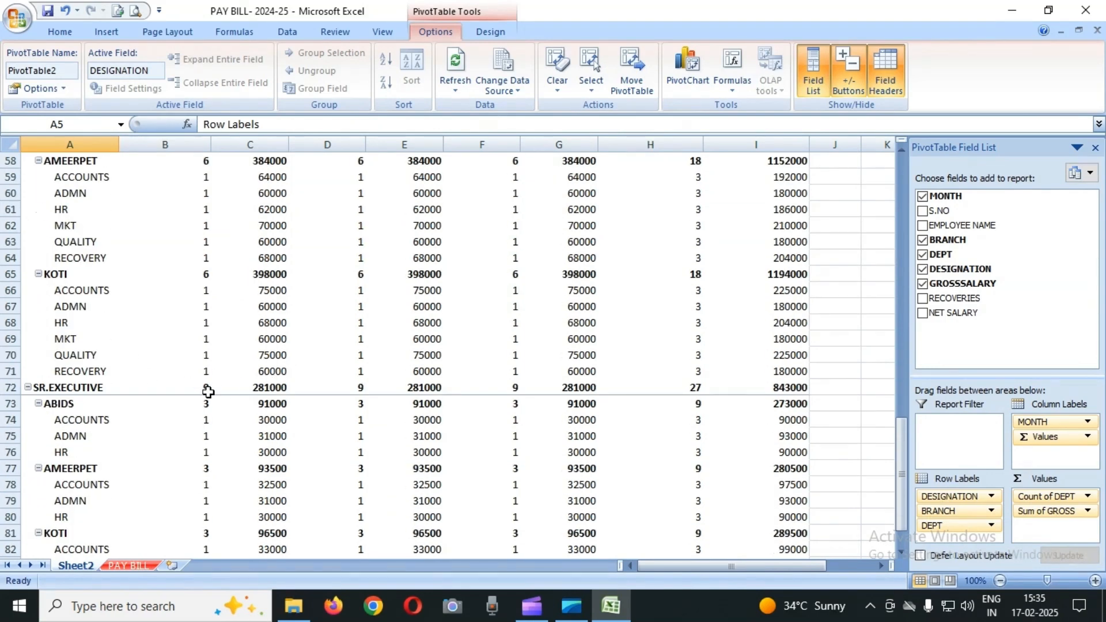
scroll(280, 408, "down", 3)
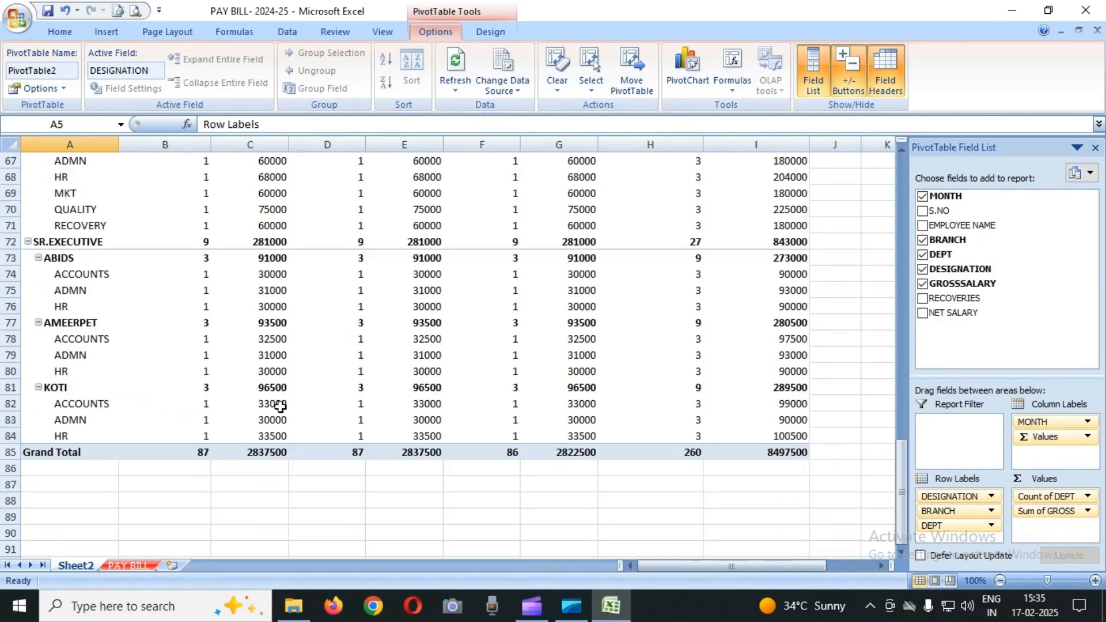
scroll(281, 406, "up", 5)
scroll(281, 407, "up", 4)
scroll(435, 354, "up", 13)
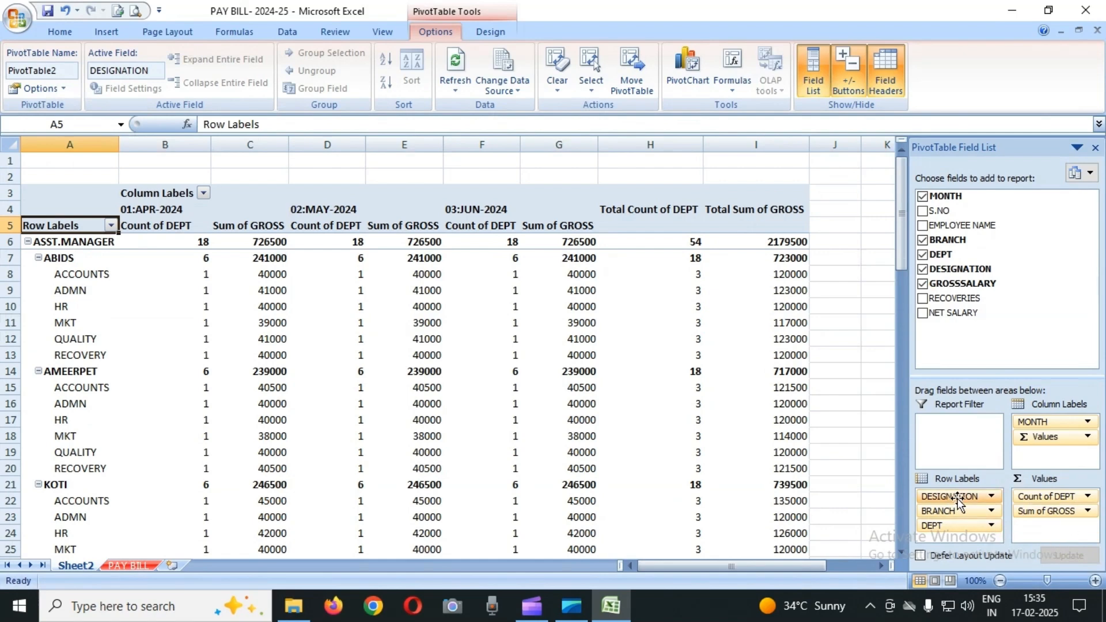
Step: Reorder the row labels by moving DESIGNATION last, DEPT first, and finally BRANCH back above DEPT
left_click_drag(955, 496, 962, 531)
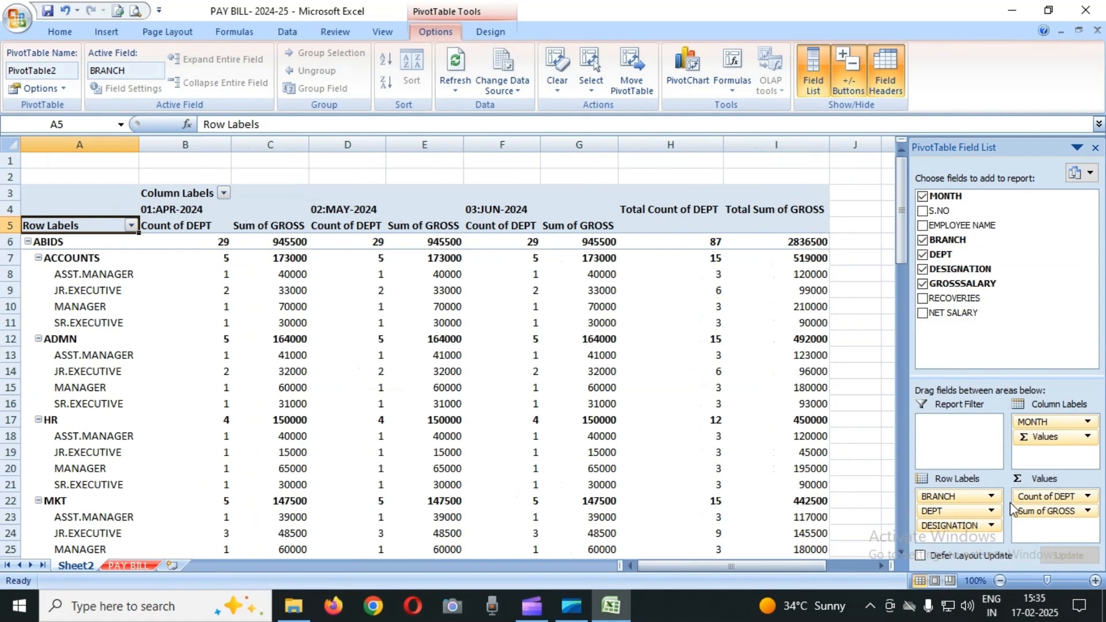
left_click_drag(952, 513, 950, 496)
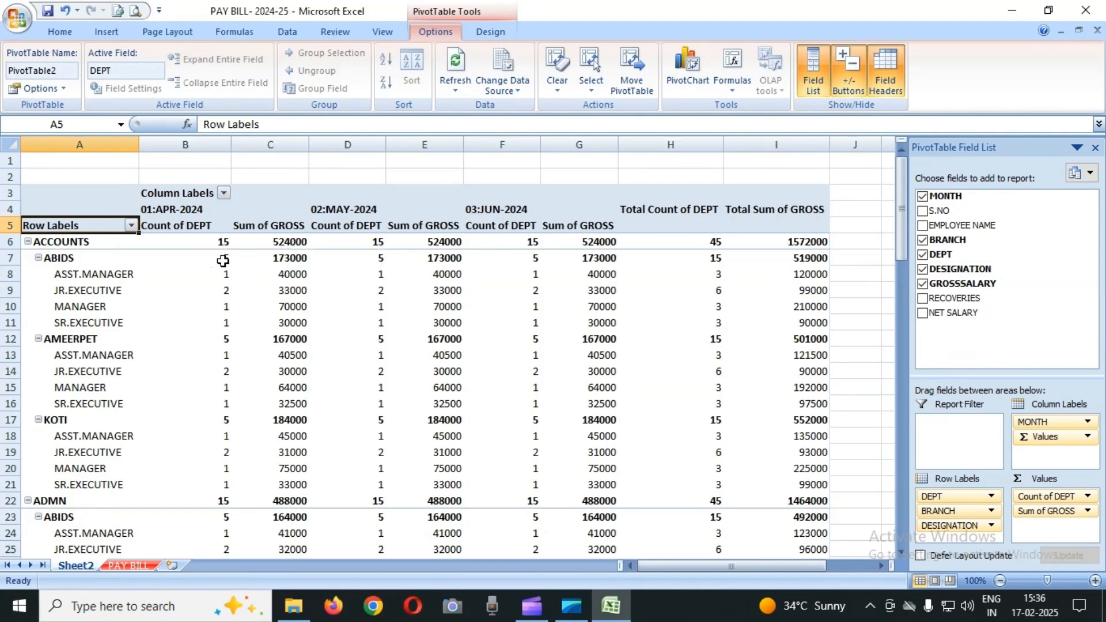
mouse_move(223, 261)
left_click_drag(943, 514, 946, 488)
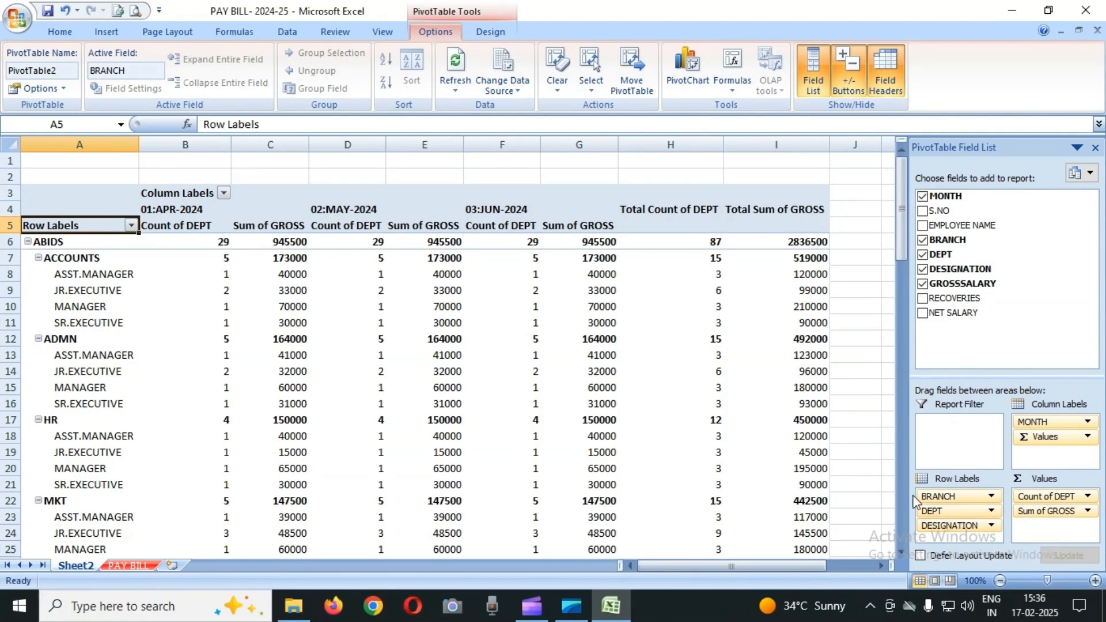
Step: Create another PivotTable from the PAY BILL data range A3:I263 on a new worksheet
left_click(132, 566)
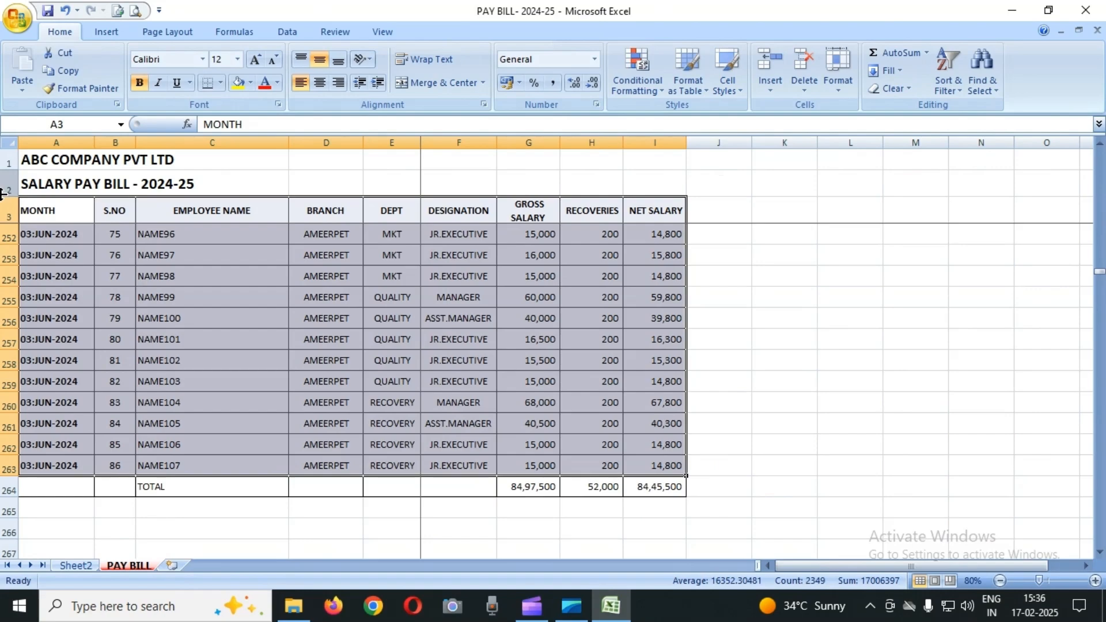
left_click(106, 32)
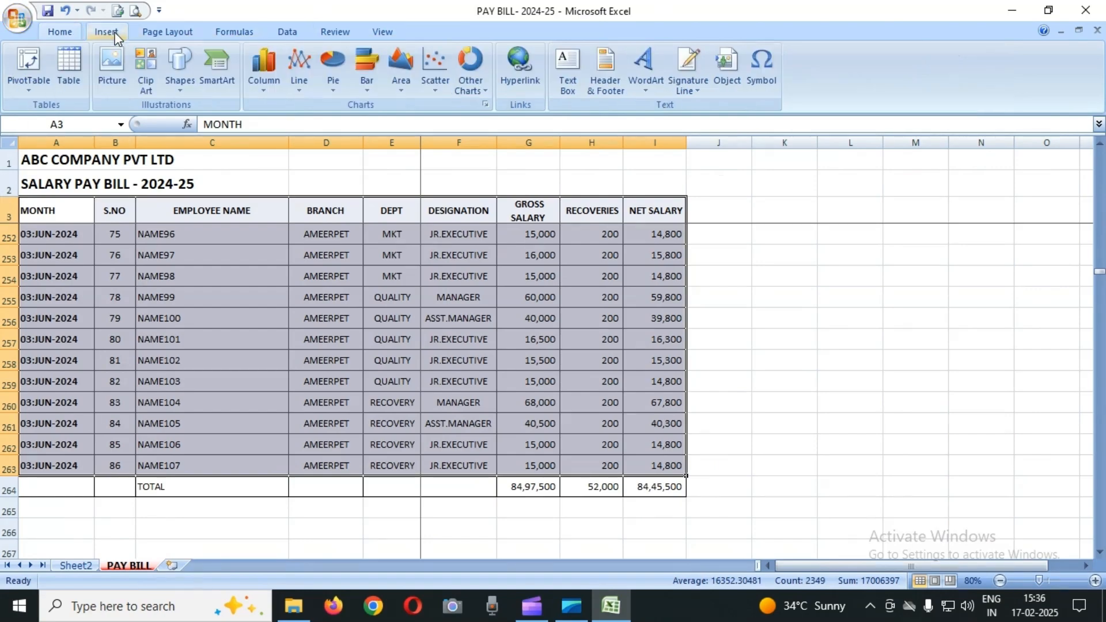
left_click(28, 91)
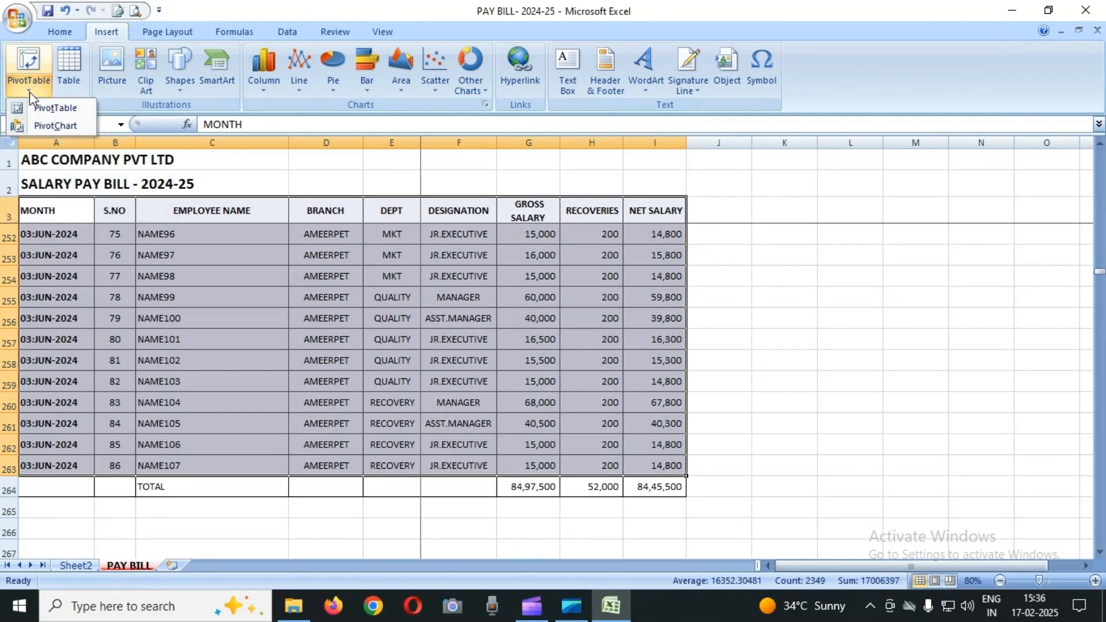
left_click(56, 109)
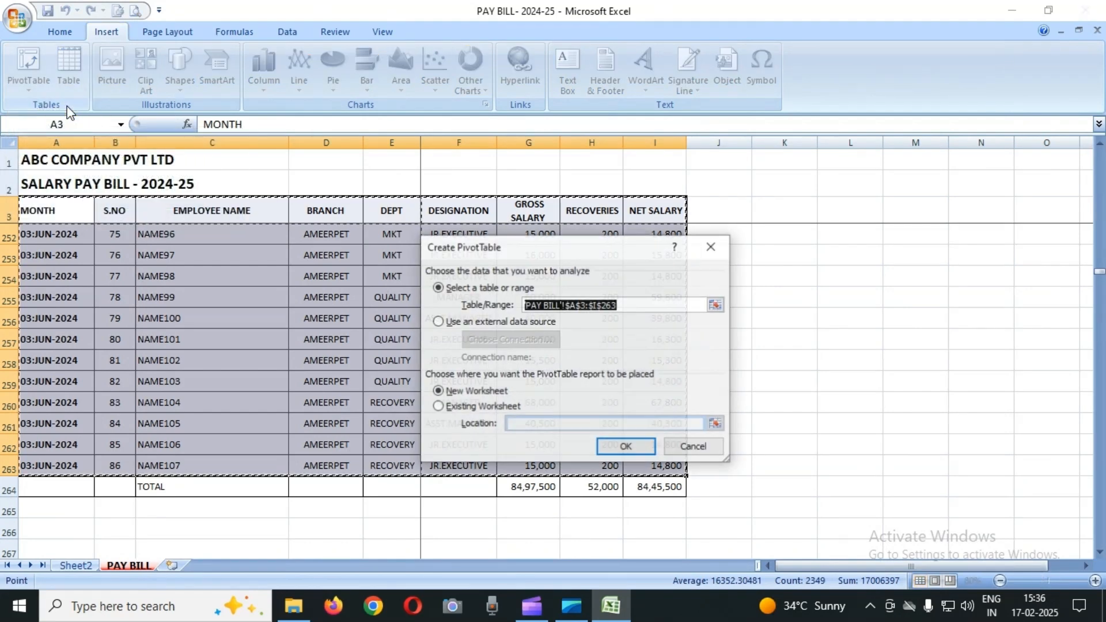
left_click(627, 447)
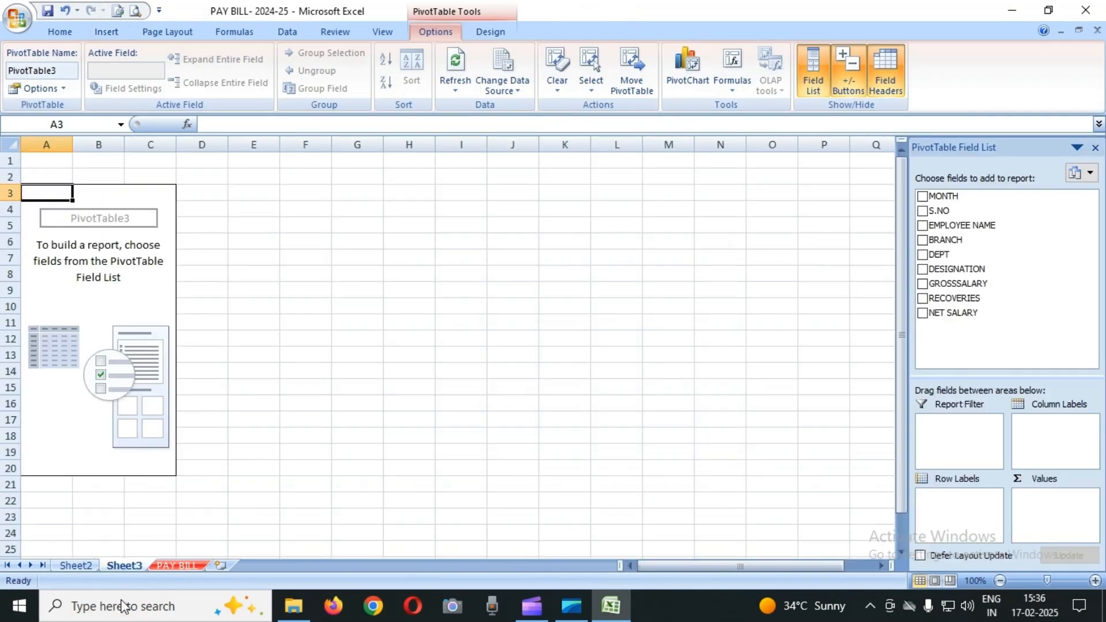
Step: In the empty Sheet3 PivotTable, add EMPLOYEE NAME with MONTH below it as row labels, and sum GROSSSALARY, RECOVERIES and NET SALARY as values
left_click(77, 564)
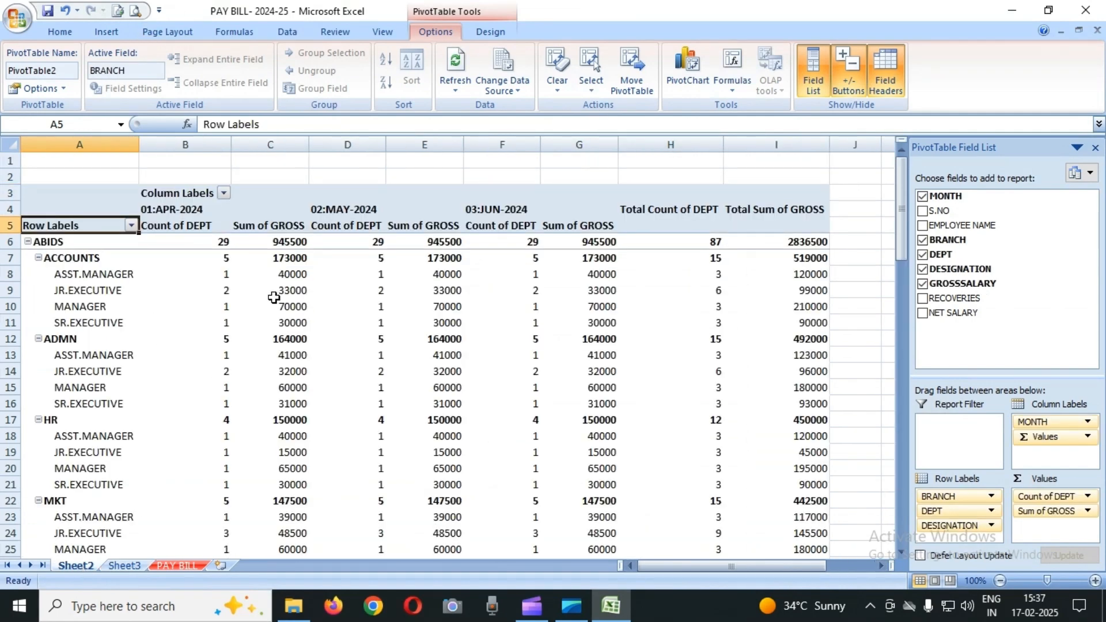
left_click(125, 563)
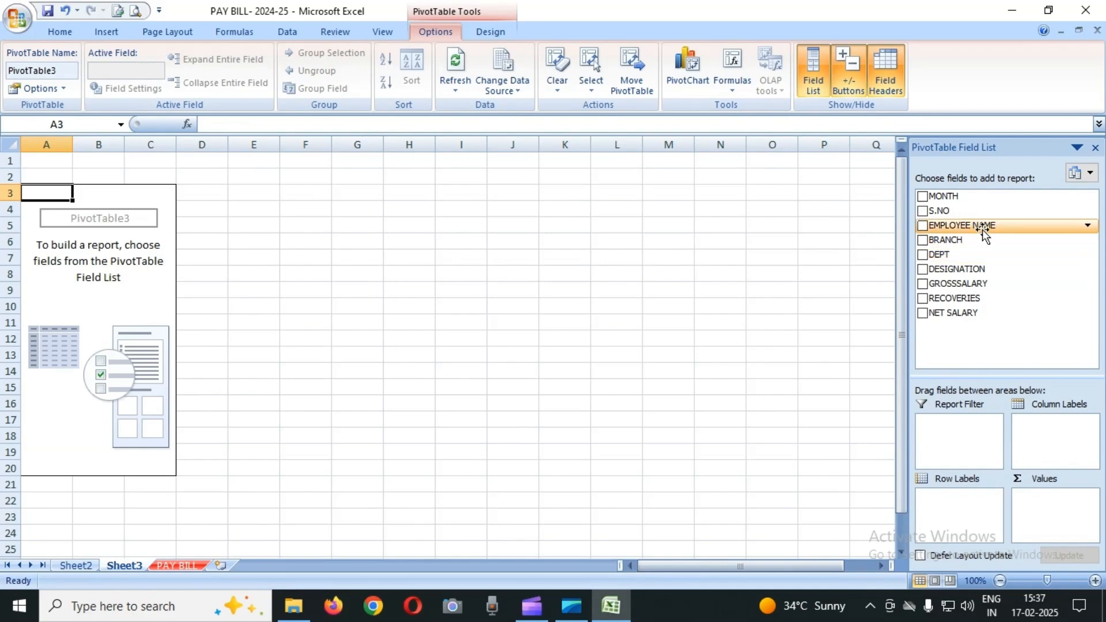
left_click_drag(1014, 226, 989, 514)
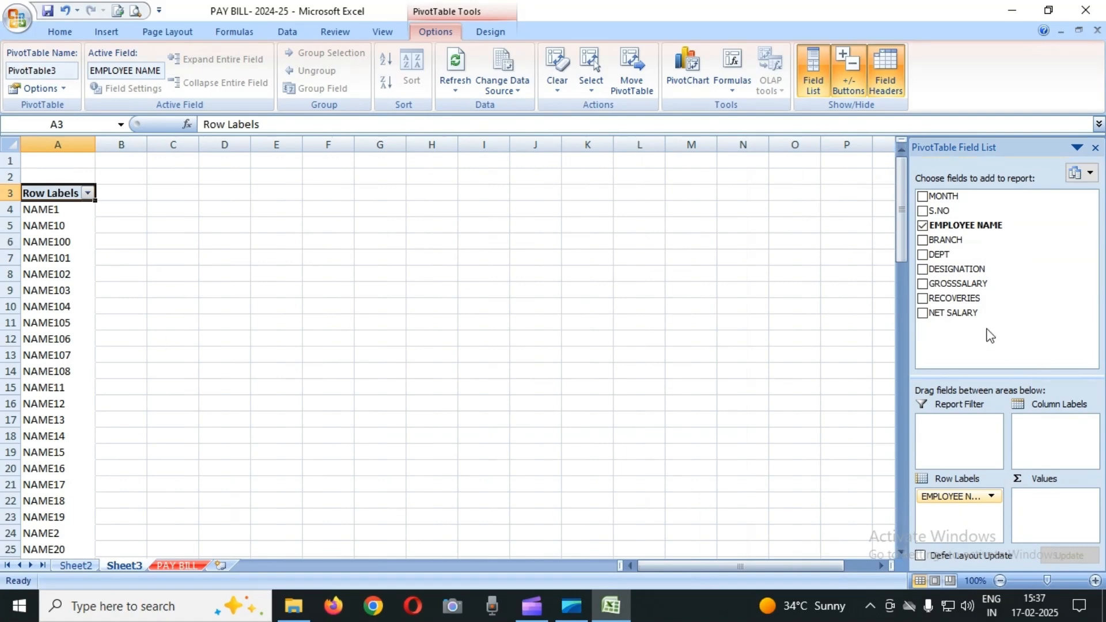
left_click_drag(955, 284, 1060, 507)
left_click_drag(952, 303, 1060, 524)
left_click_drag(967, 325, 1066, 535)
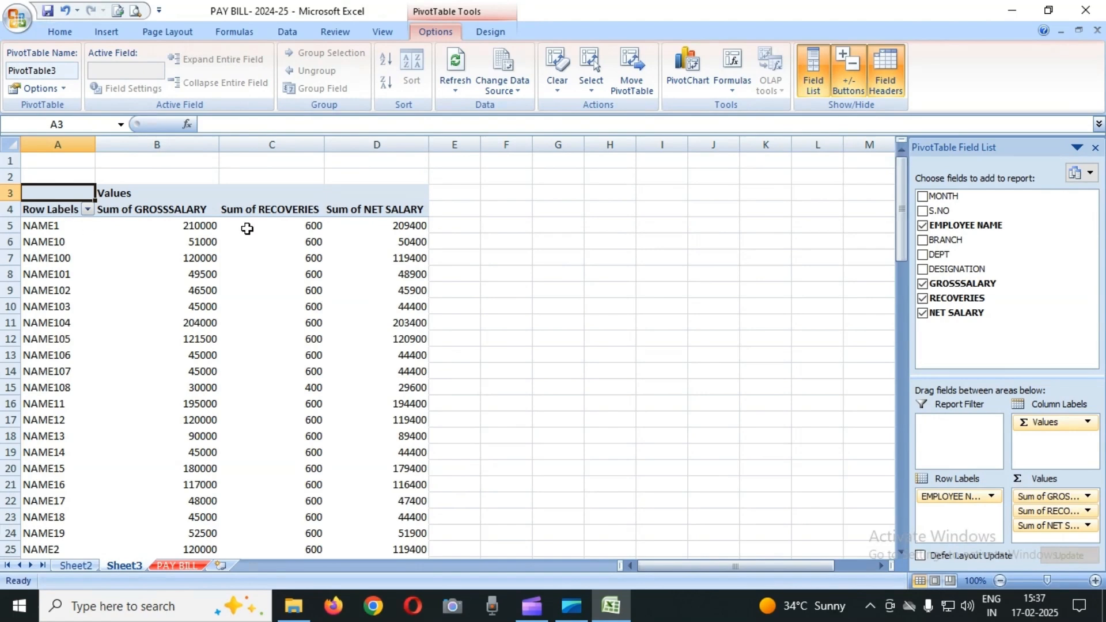
left_click_drag(974, 201, 967, 527)
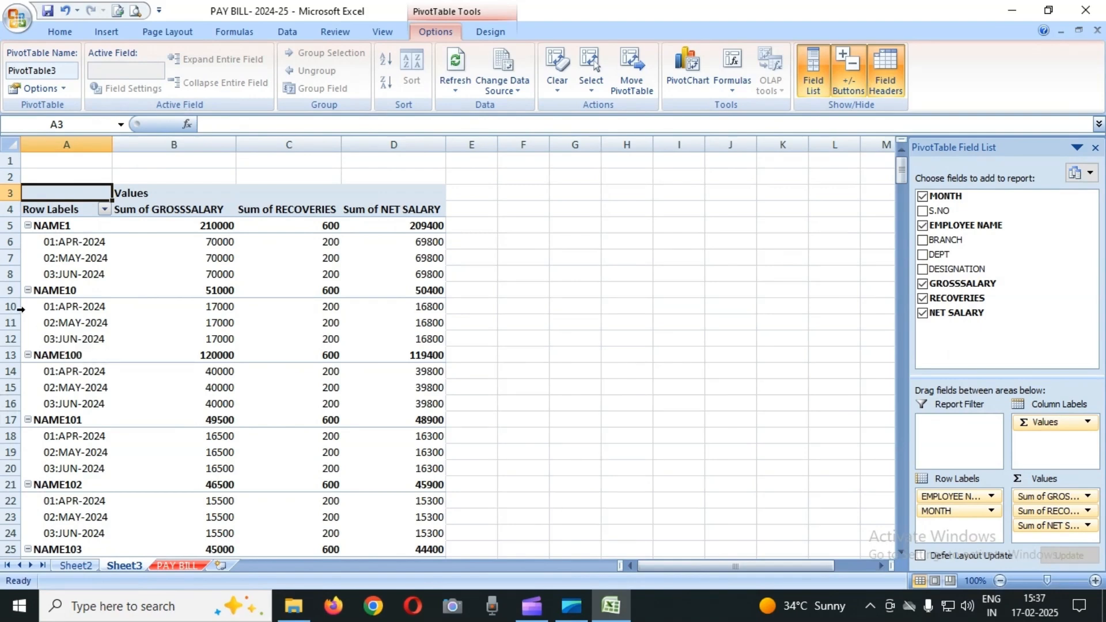
Step: Filter the EMPLOYEE NAME row labels to show only NAME1
left_click(103, 210)
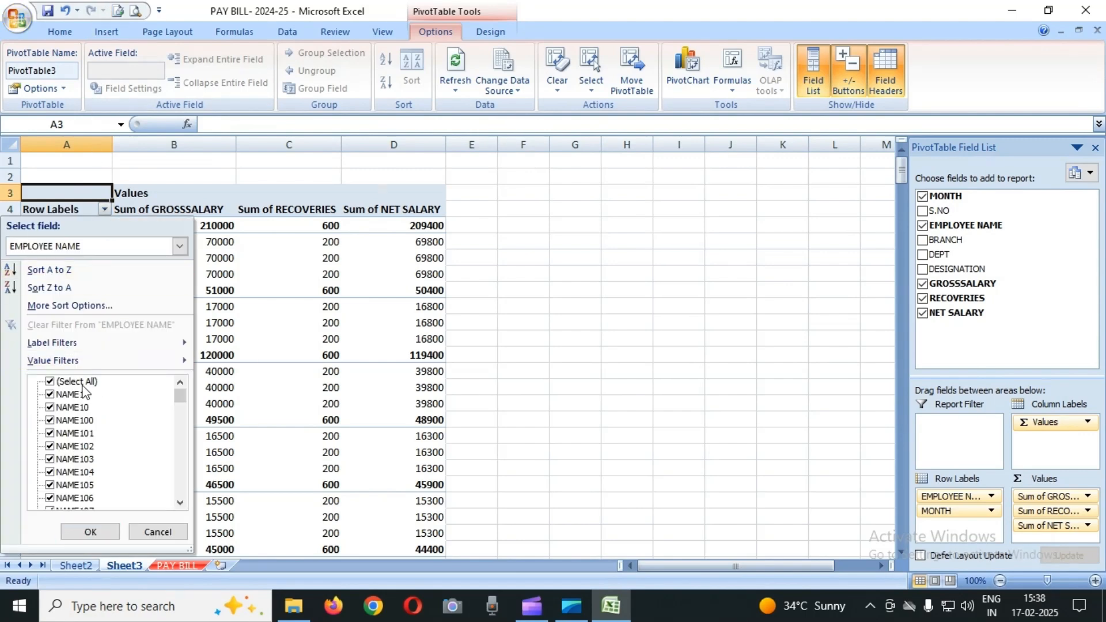
left_click(63, 381)
left_click(51, 395)
left_click(109, 531)
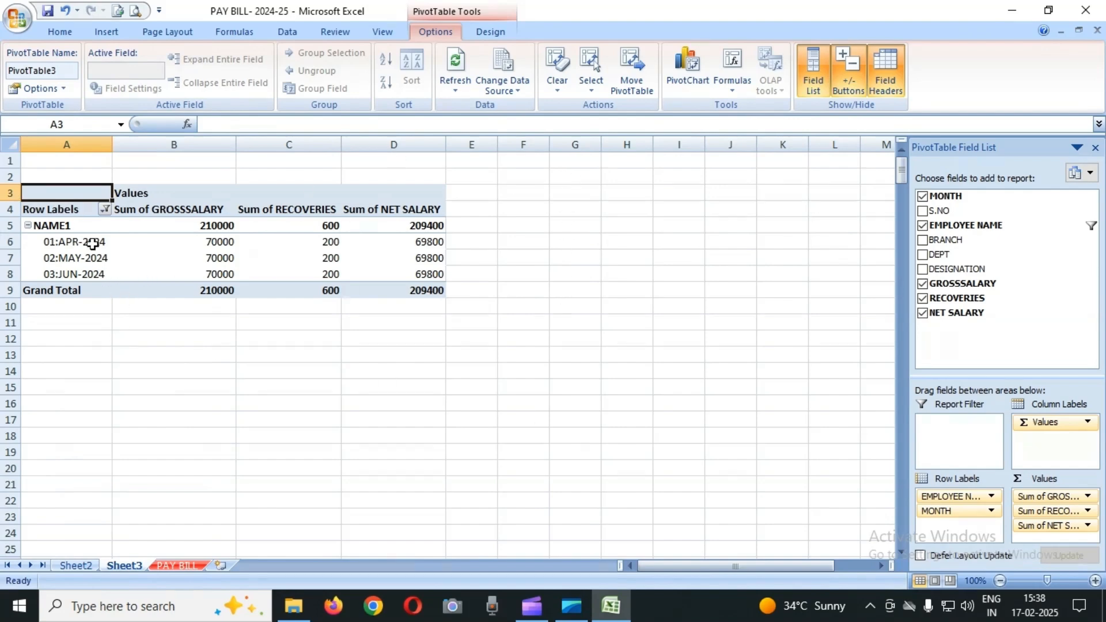
left_click(105, 209)
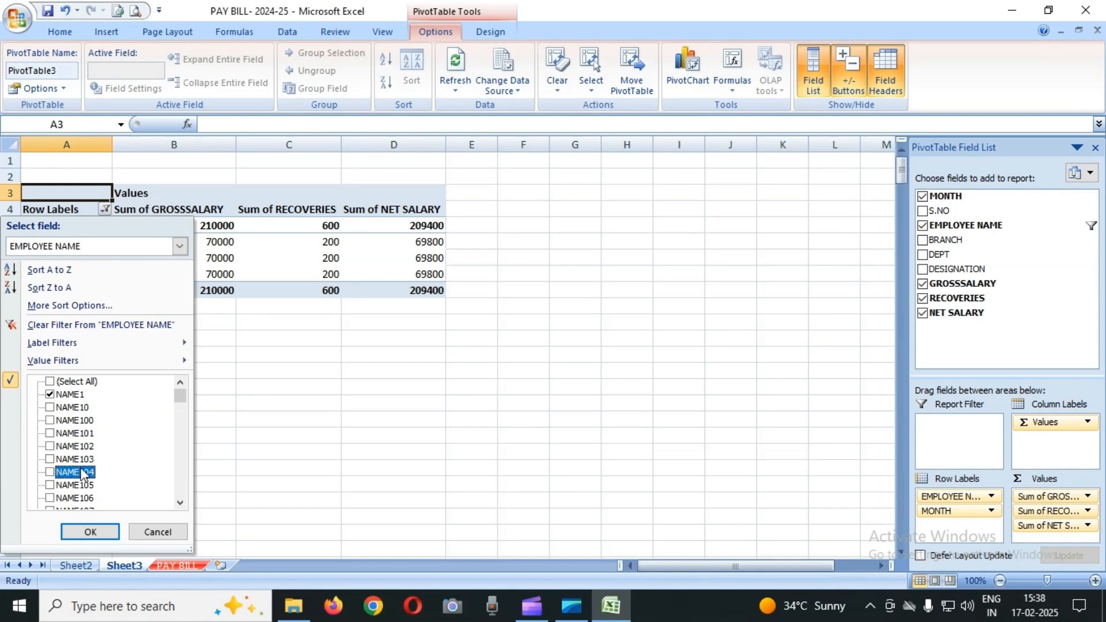
left_click(92, 531)
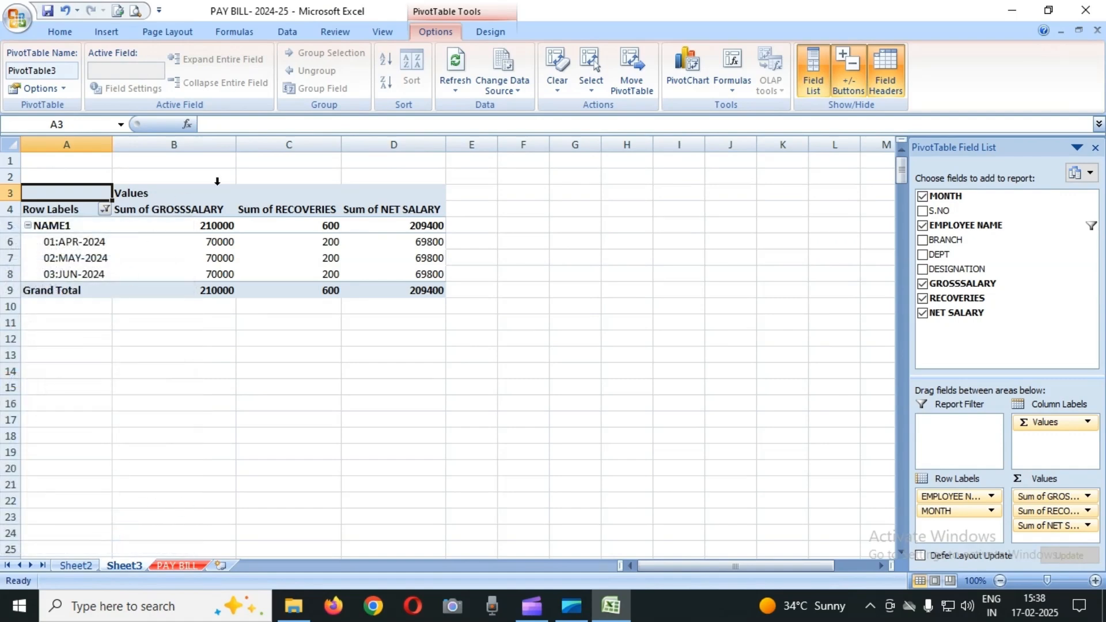
Step: Change the EMPLOYEE NAME filter to show only NAME105 instead of NAME1
left_click(104, 209)
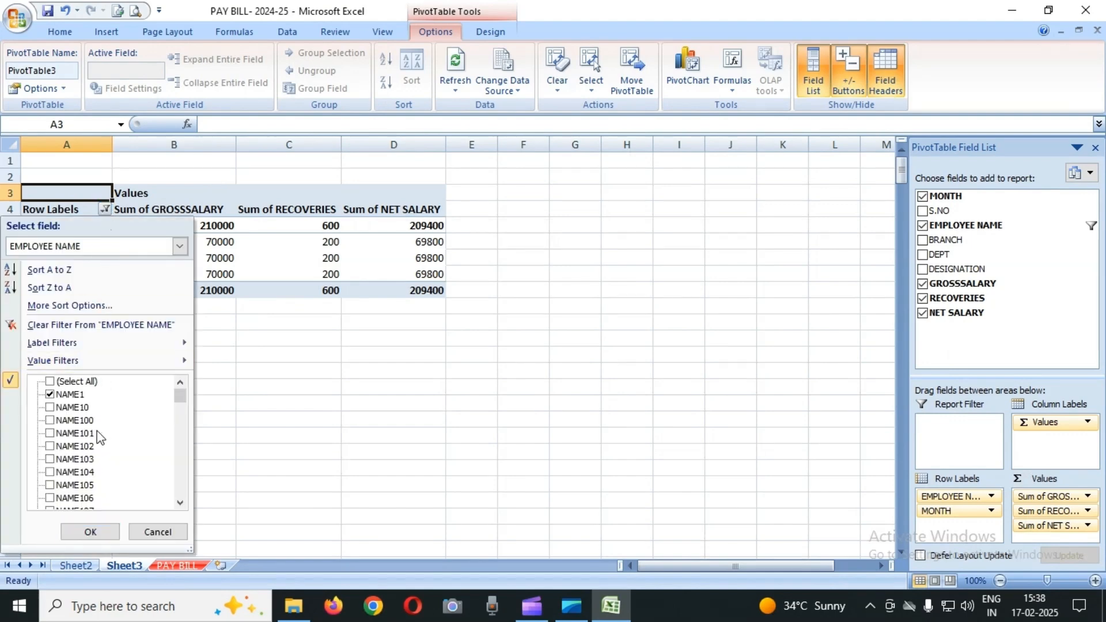
left_click(66, 394)
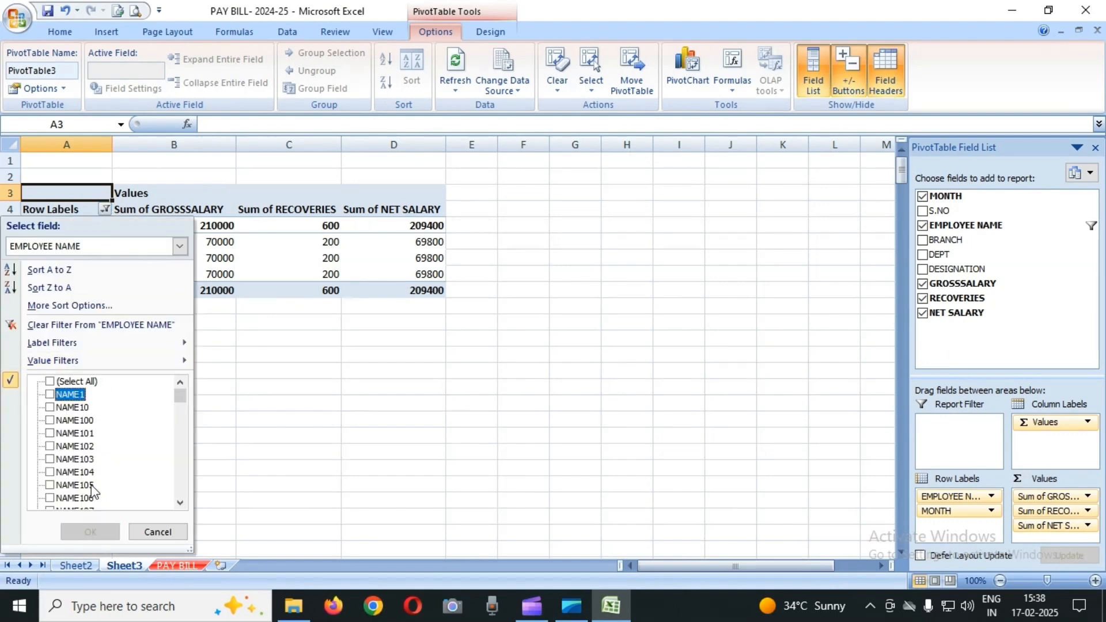
left_click(89, 487)
left_click(50, 485)
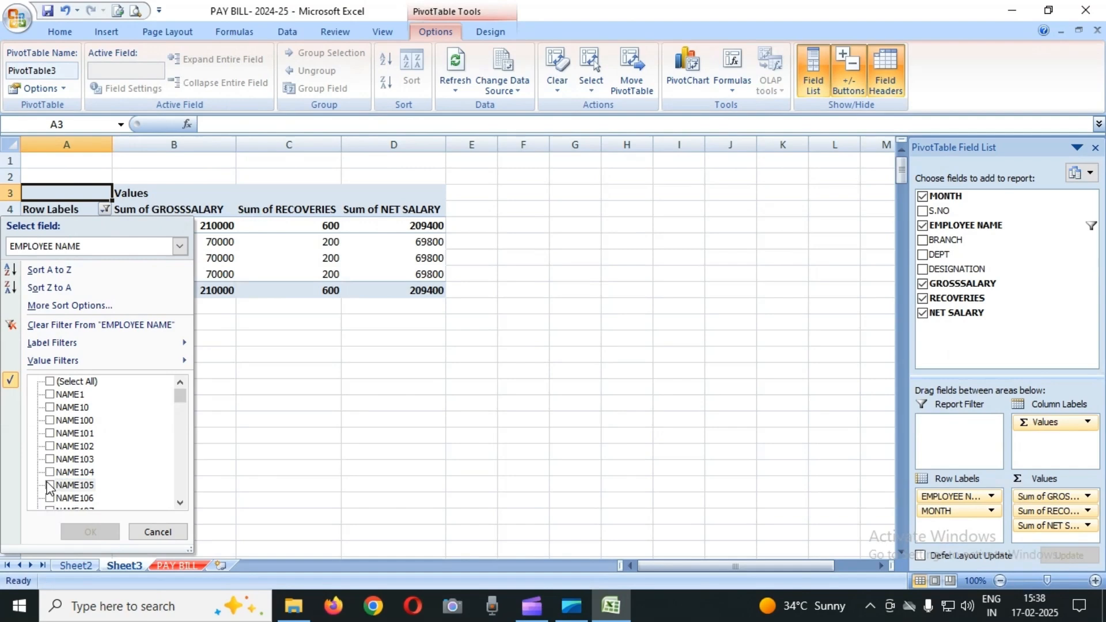
left_click(91, 533)
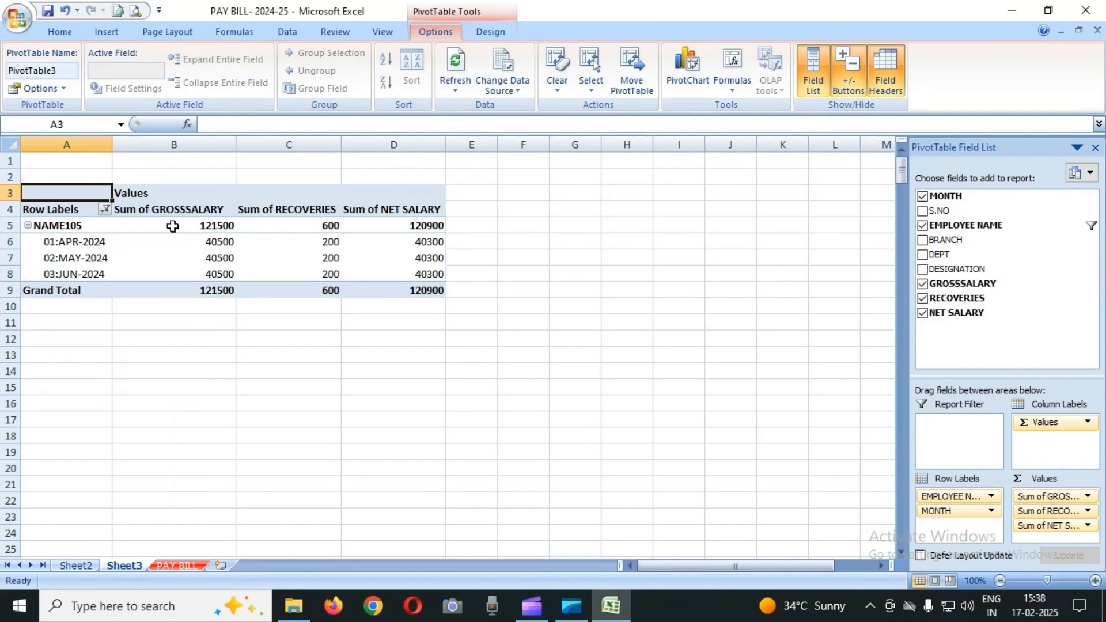
Step: Reselect all employees in the EMPLOYEE NAME row labels filter
left_click(104, 209)
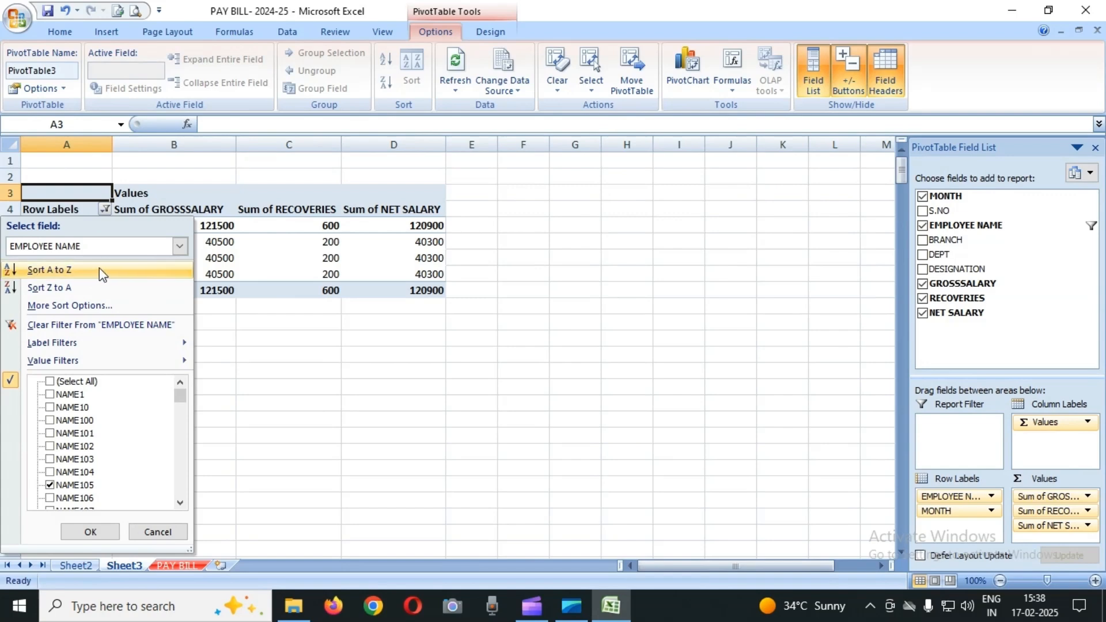
left_click(74, 381)
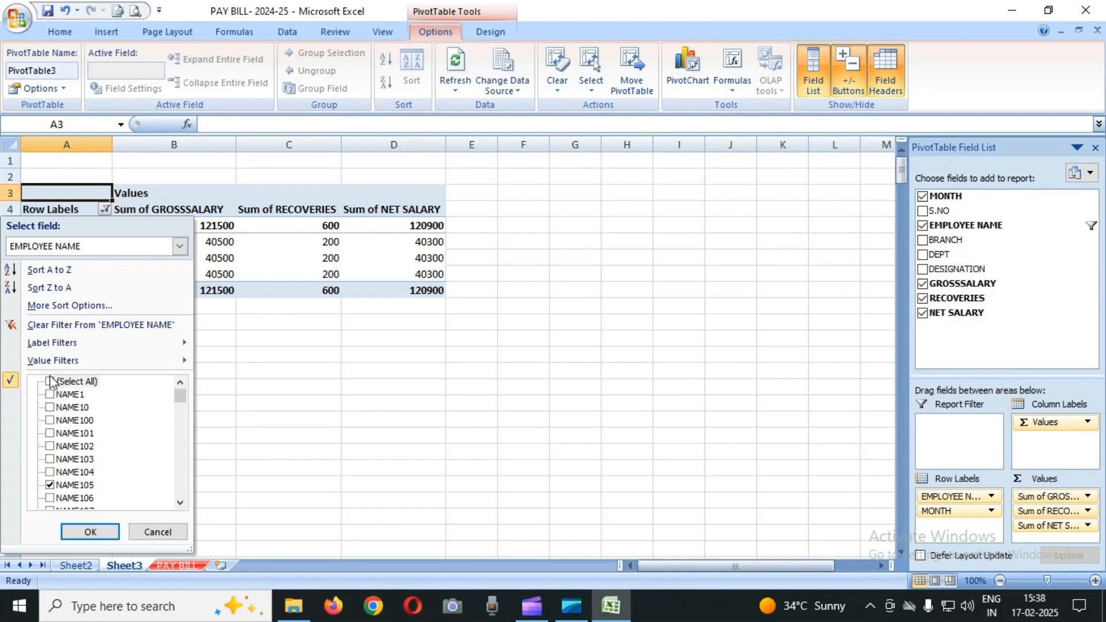
left_click(89, 531)
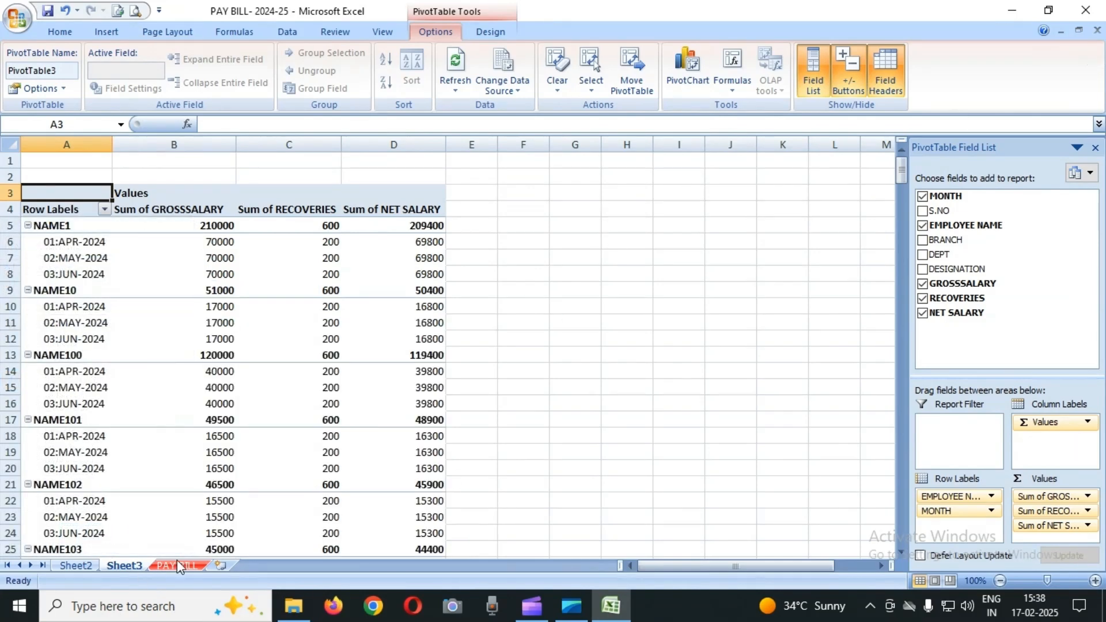
Step: Review the PivotTables on Sheet2 and Sheet3, and return to the first records of the PAY BILL sheet, clearing the range selection
left_click(79, 567)
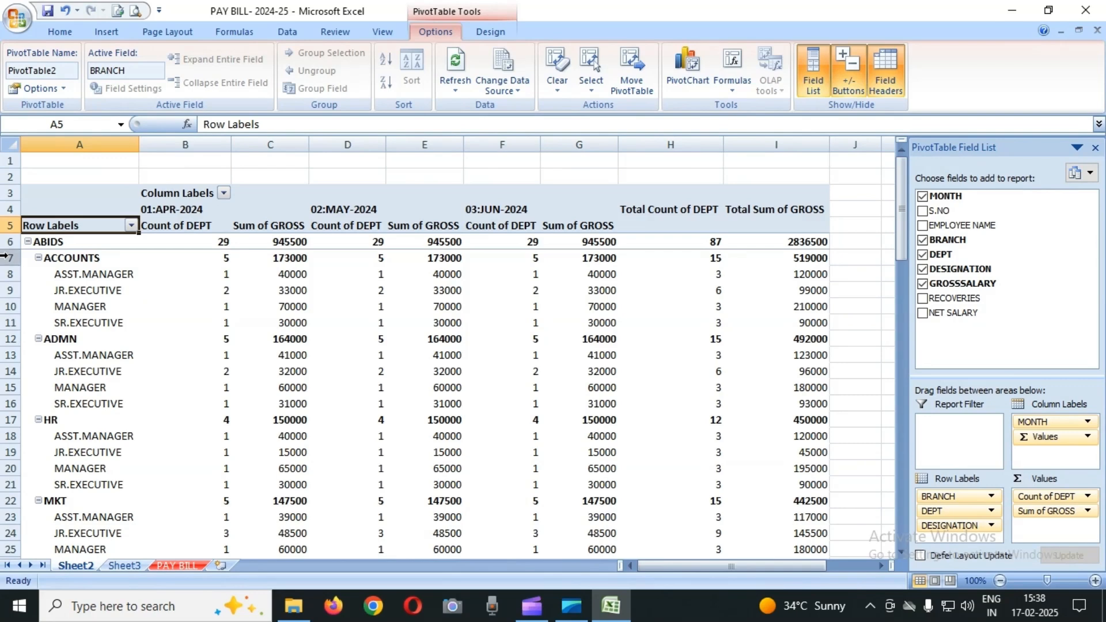
left_click(123, 565)
left_click(179, 565)
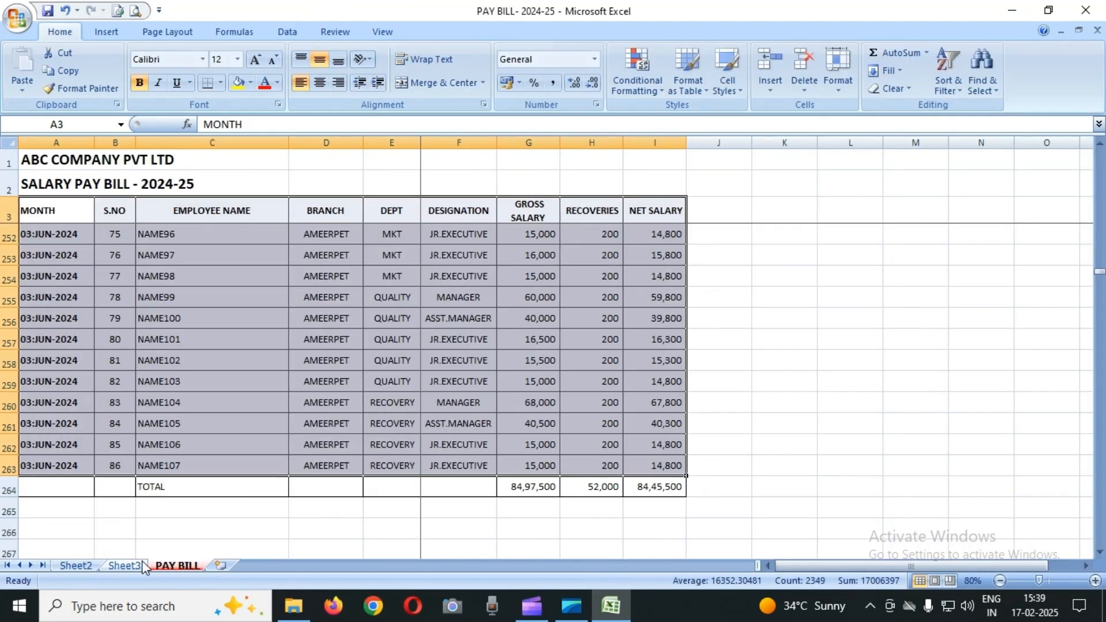
scroll(521, 410, "up", 16)
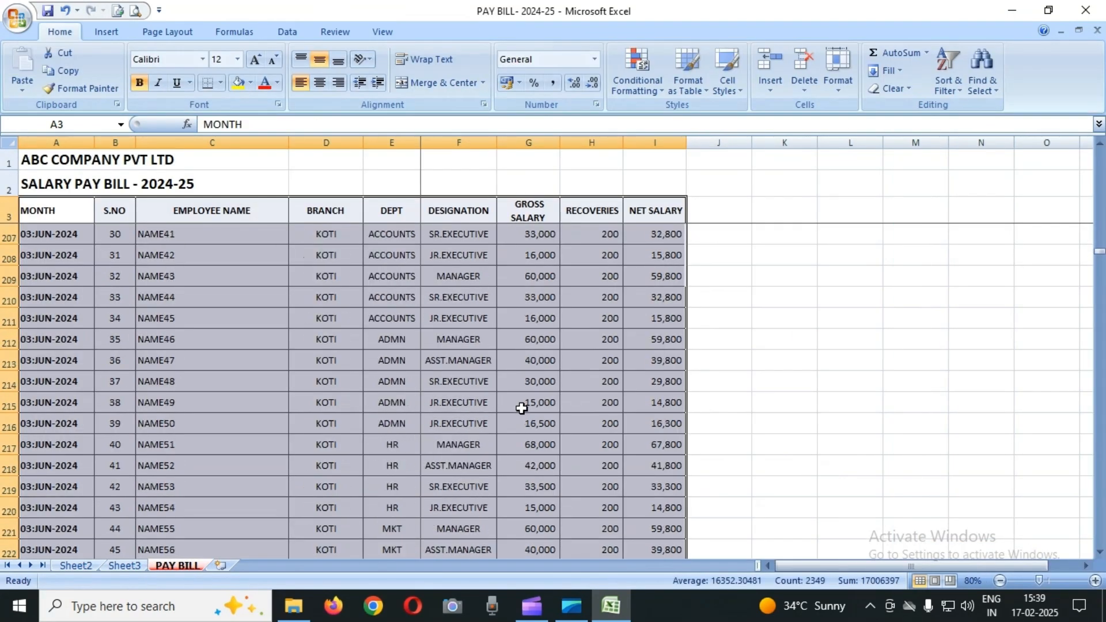
left_click_drag(1099, 256, 1094, 126)
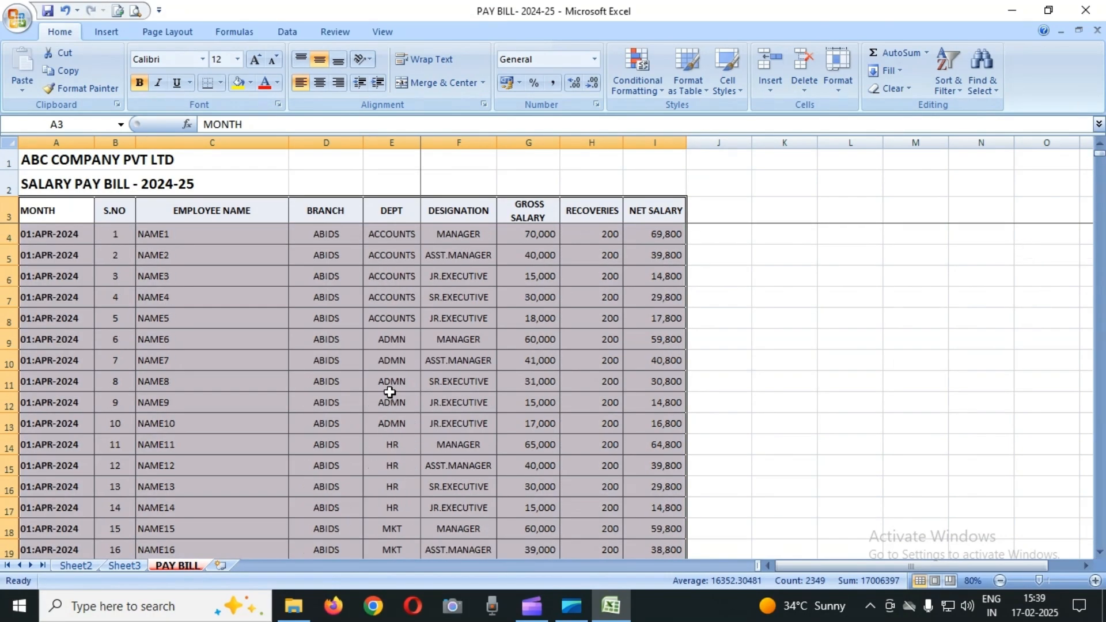
left_click(255, 338)
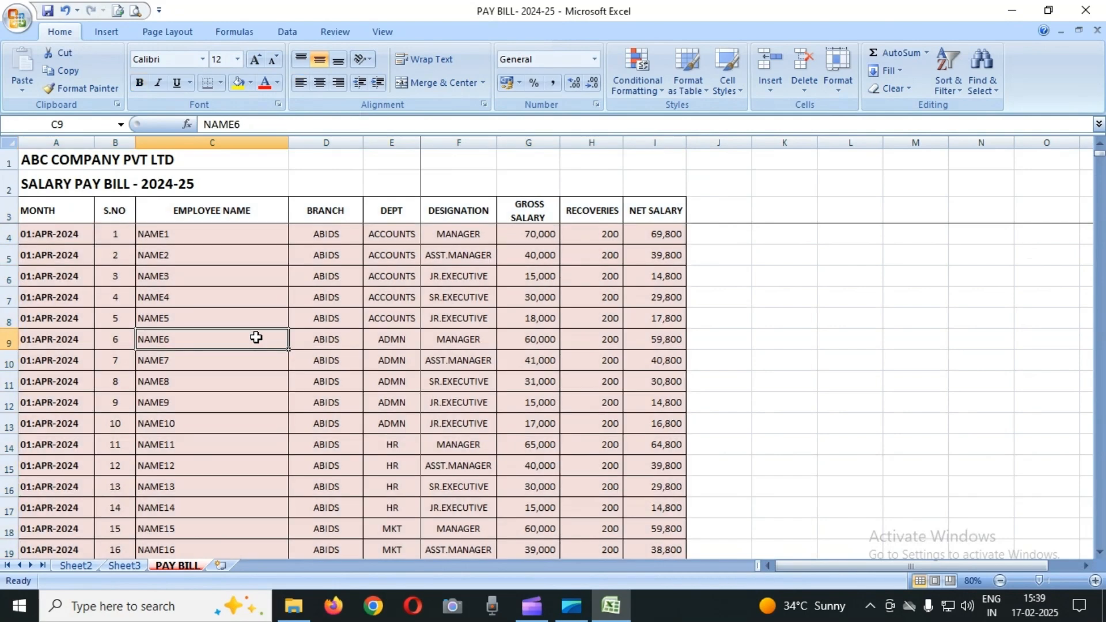